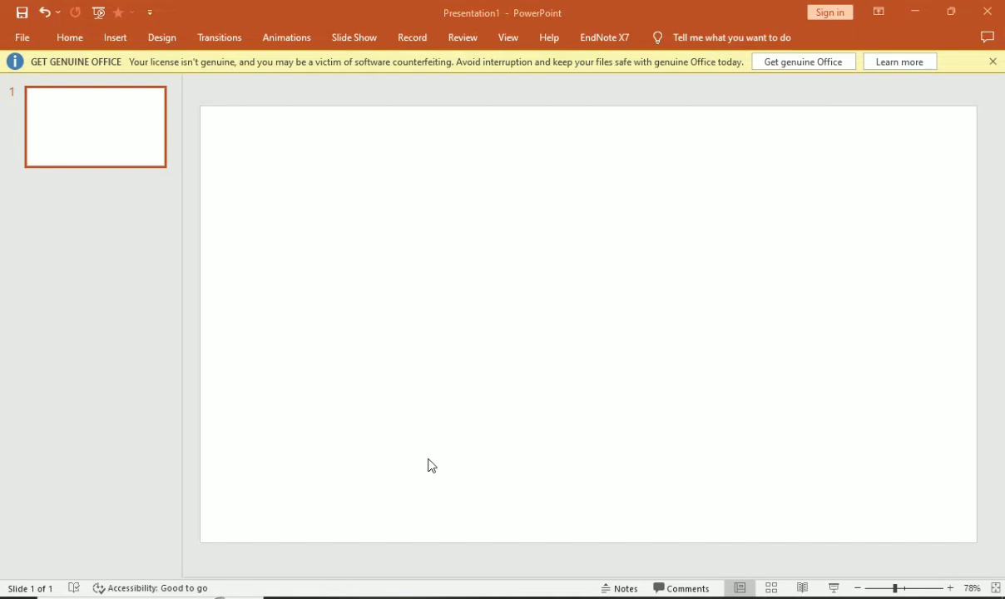
Insert the spring-images-min flower photo from the Desktop onto the blank slide
{"action": "left_click", "coordinate": [107, 39]}
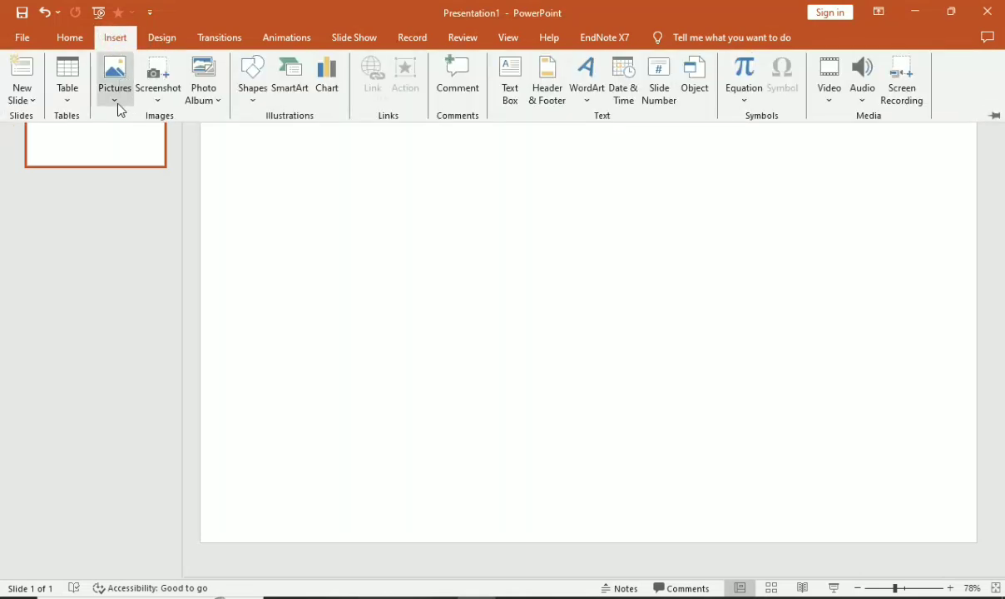
{"action": "left_click", "coordinate": [120, 110]}
{"action": "left_click", "coordinate": [136, 138]}
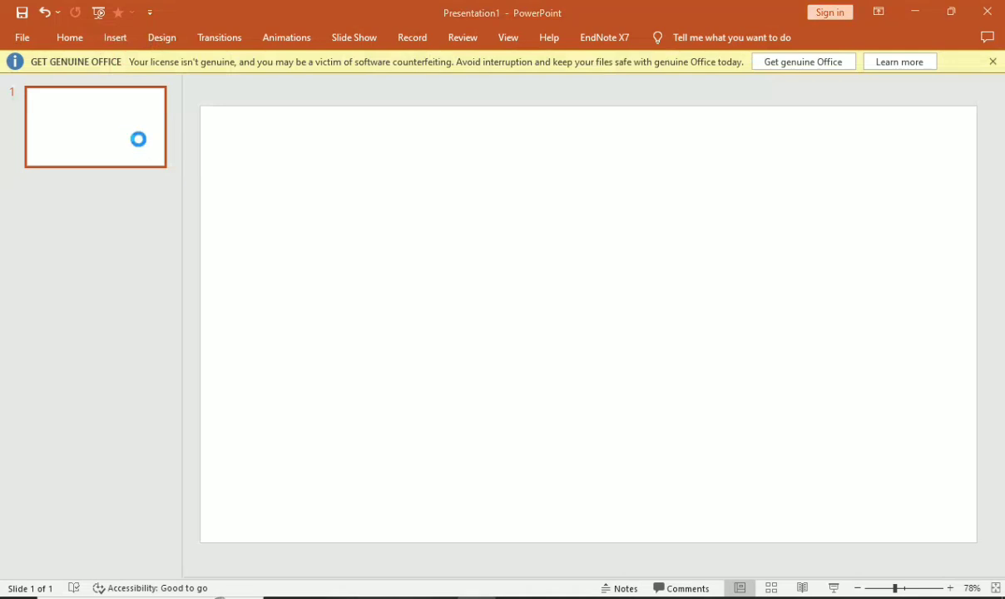
{"action": "left_click", "coordinate": [49, 289]}
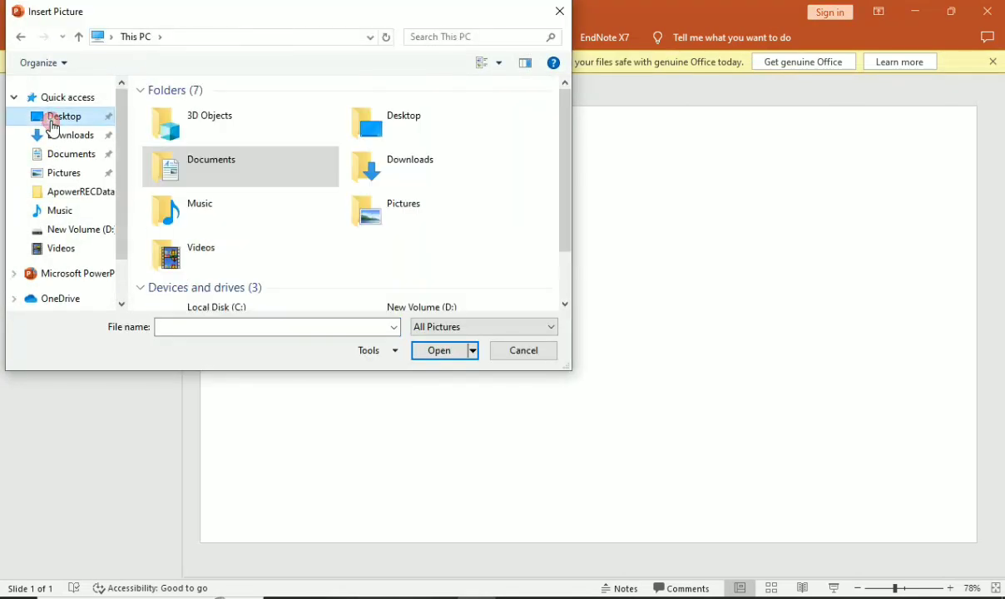
{"action": "left_click", "coordinate": [53, 123]}
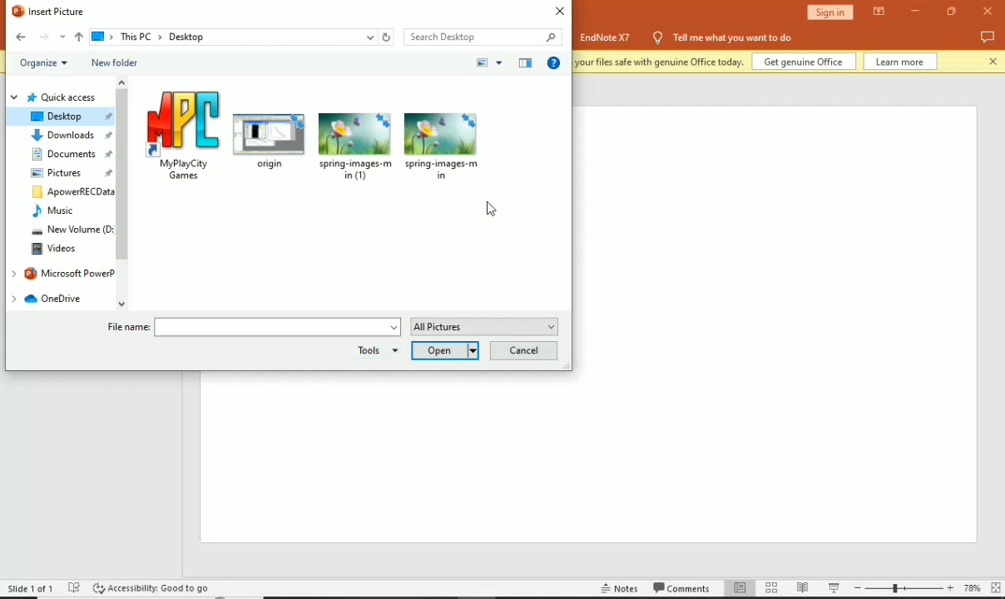
{"action": "left_click", "coordinate": [437, 107]}
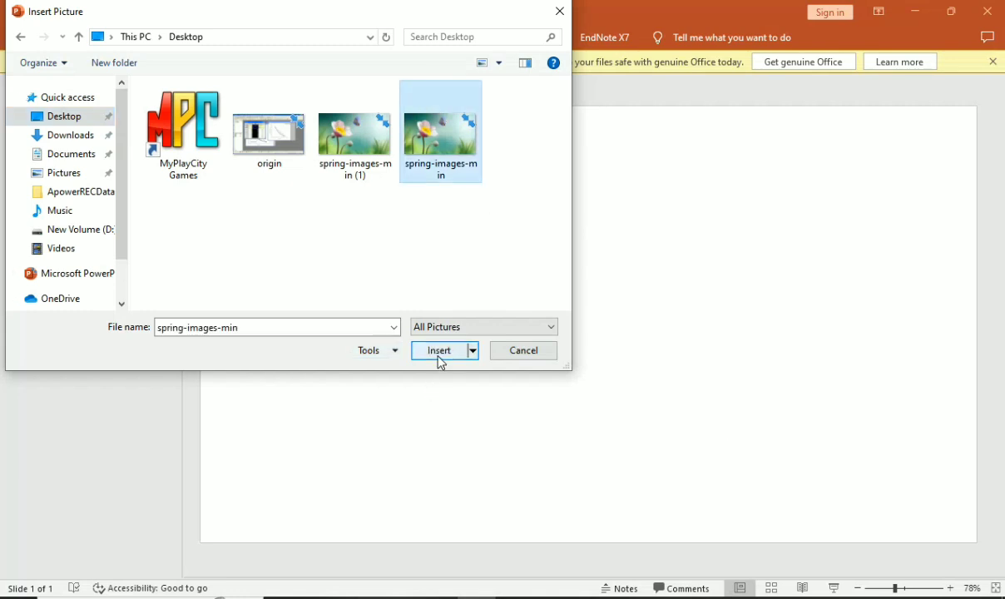
{"action": "left_click", "coordinate": [440, 352]}
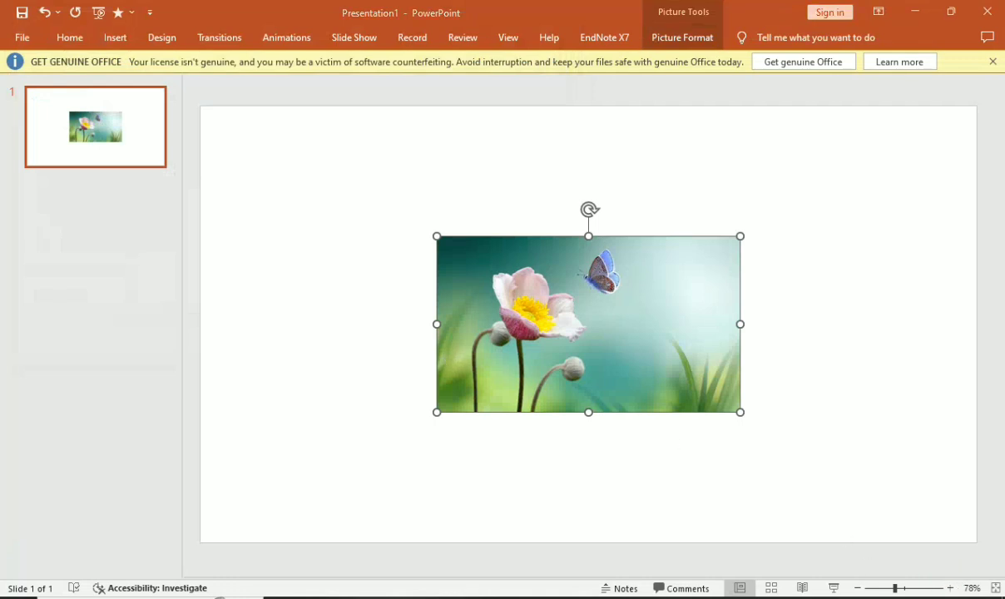
Drag the flower photo to the right half of the slide
{"action": "left_click", "coordinate": [755, 455]}
{"action": "mouse_move", "coordinate": [597, 325]}
{"action": "left_mouse_down"}
{"action": "mouse_move", "coordinate": [683, 343]}
{"action": "mouse_move", "coordinate": [757, 324]}
{"action": "left_mouse_up"}
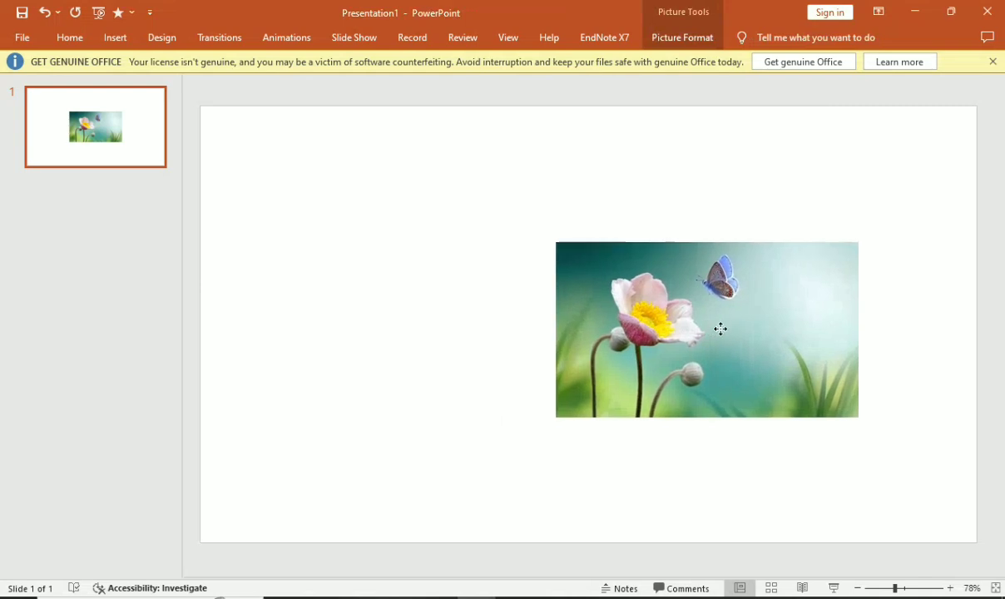
{"action": "left_click", "coordinate": [492, 297]}
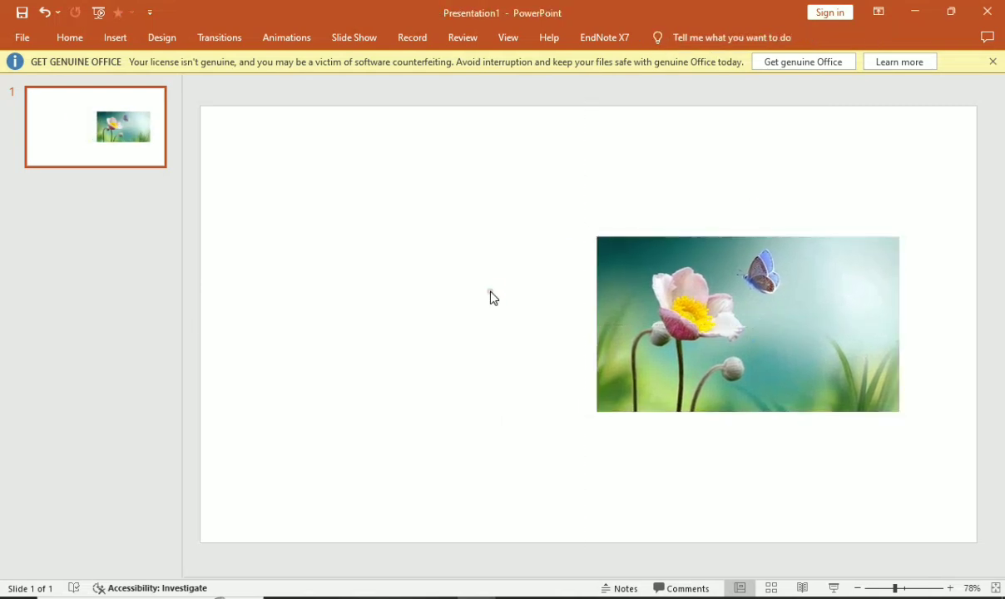
{"action": "left_click", "coordinate": [110, 39]}
Place a blue rectangle left of the photo and set its outline to No Outline
{"action": "left_click", "coordinate": [254, 104]}
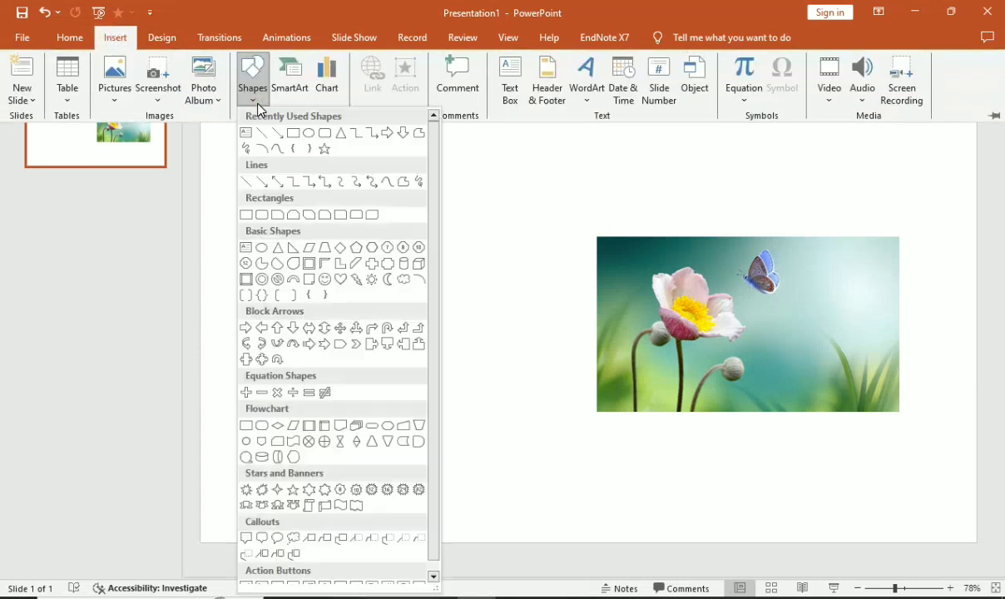
{"action": "left_click", "coordinate": [299, 134]}
{"action": "left_click", "coordinate": [394, 255]}
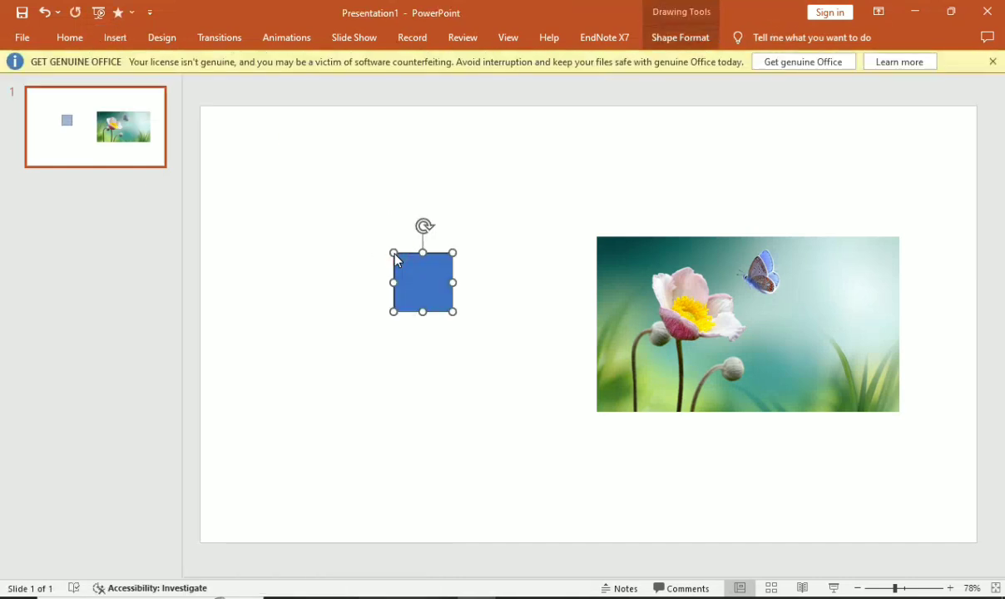
{"action": "left_click", "coordinate": [683, 39]}
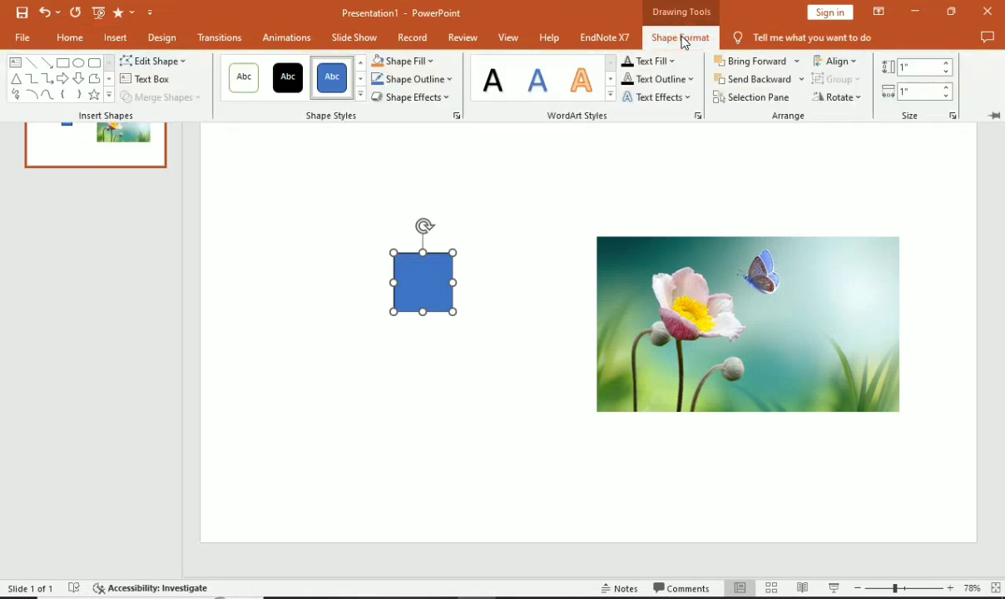
{"action": "left_click", "coordinate": [430, 81]}
{"action": "left_click", "coordinate": [418, 218]}
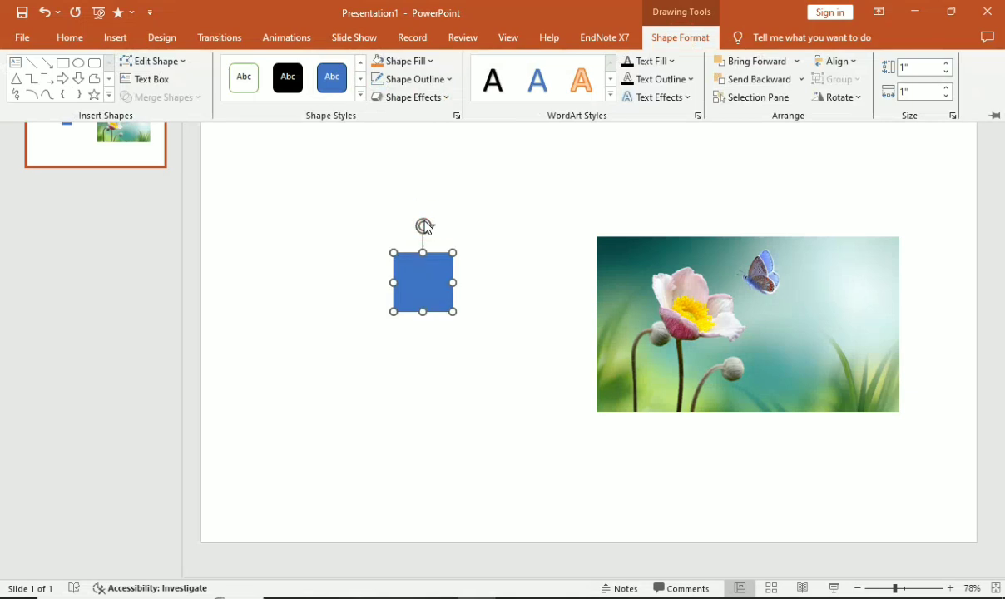
Enlarge and widen the rectangle up to the flower photo, nudging it slightly upward
{"action": "left_click", "coordinate": [396, 318]}
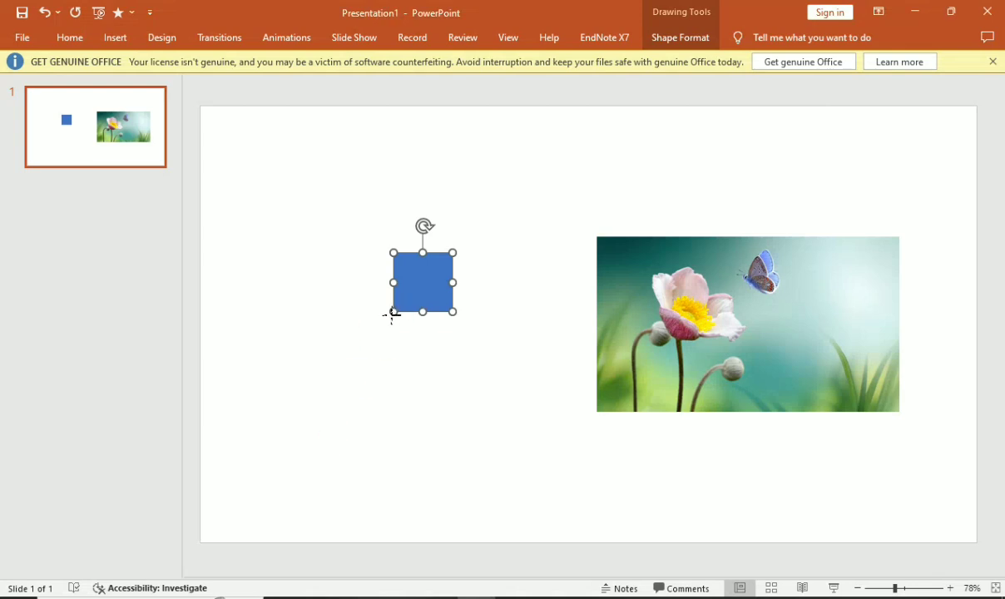
{"action": "left_click_drag", "start_coordinate": [391, 313], "coordinate": [250, 449]}
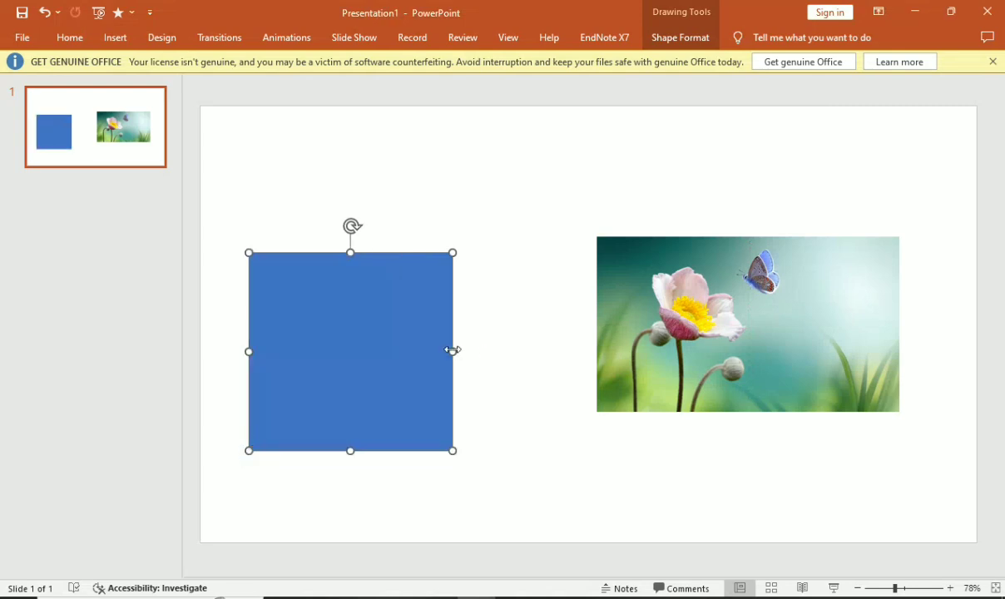
{"action": "left_click_drag", "start_coordinate": [451, 350], "coordinate": [581, 351]}
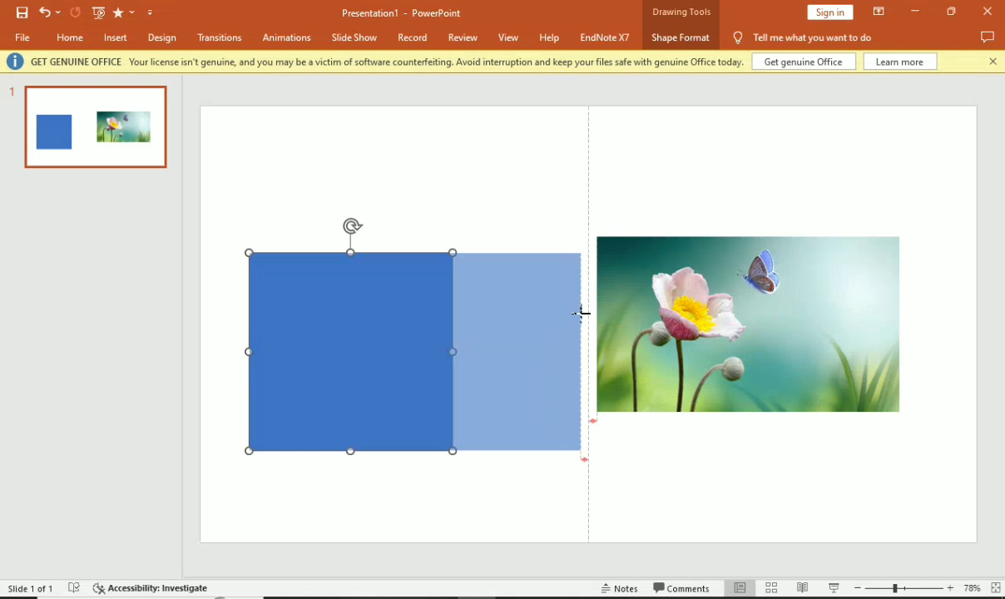
{"action": "left_click_drag", "start_coordinate": [416, 285], "coordinate": [418, 258]}
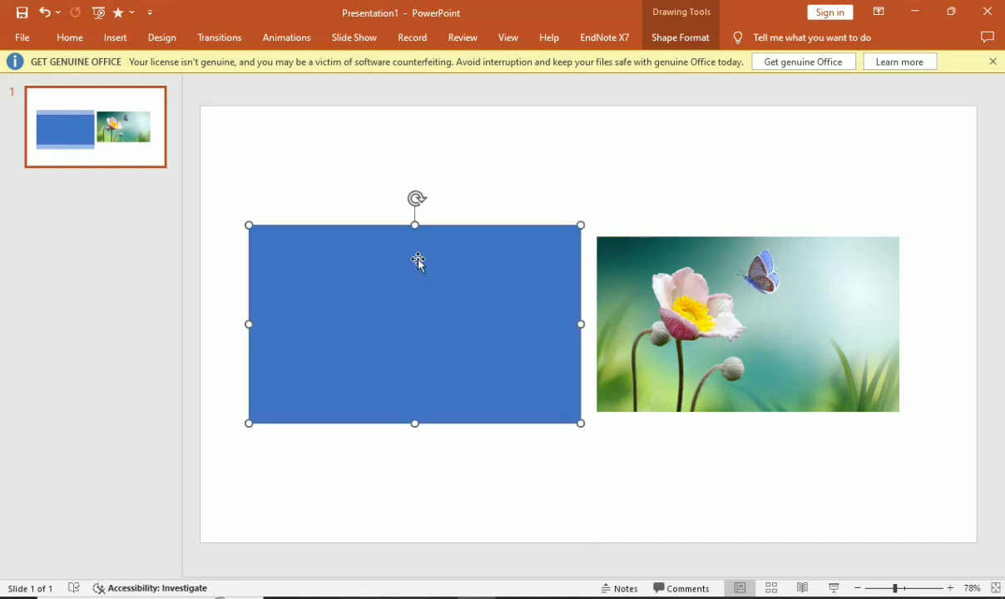
Give the rectangle a light blue gradient fill that fades paler toward the bottom
{"action": "left_click", "coordinate": [477, 171]}
{"action": "left_click", "coordinate": [432, 326]}
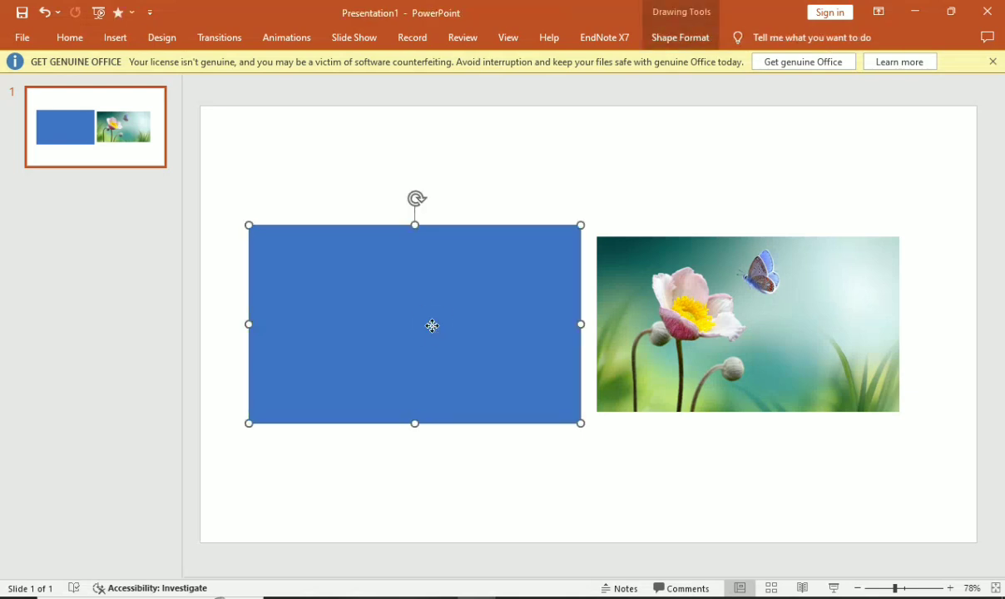
{"action": "right_click", "coordinate": [432, 329]}
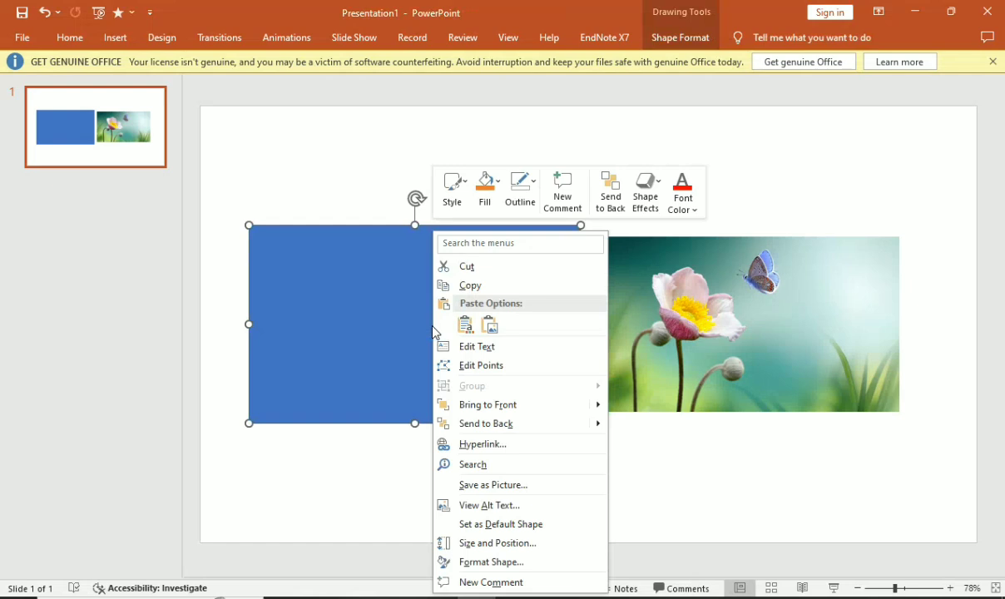
{"action": "left_click", "coordinate": [436, 324]}
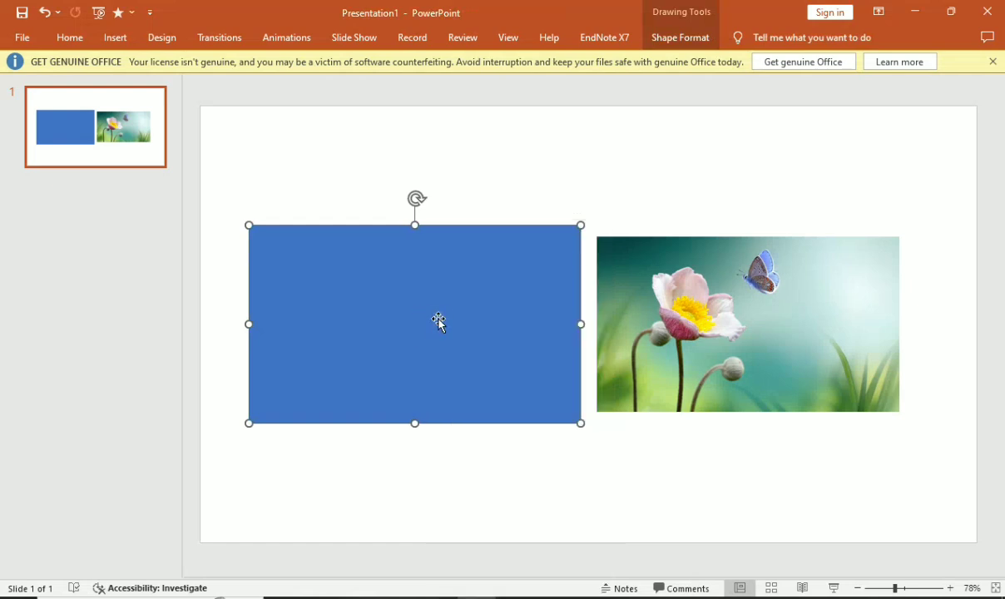
{"action": "left_click", "coordinate": [682, 38]}
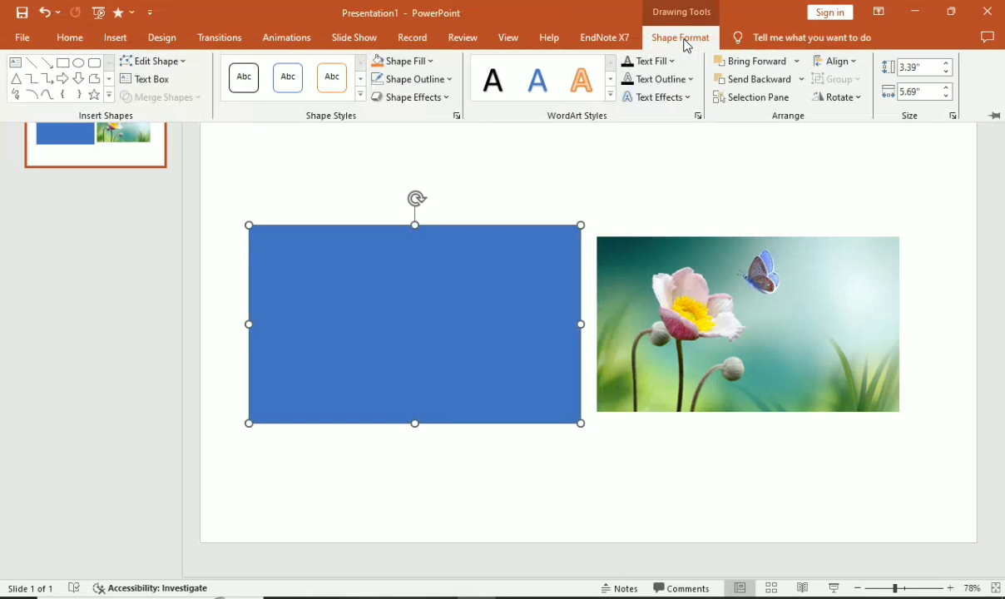
{"action": "left_click", "coordinate": [399, 61]}
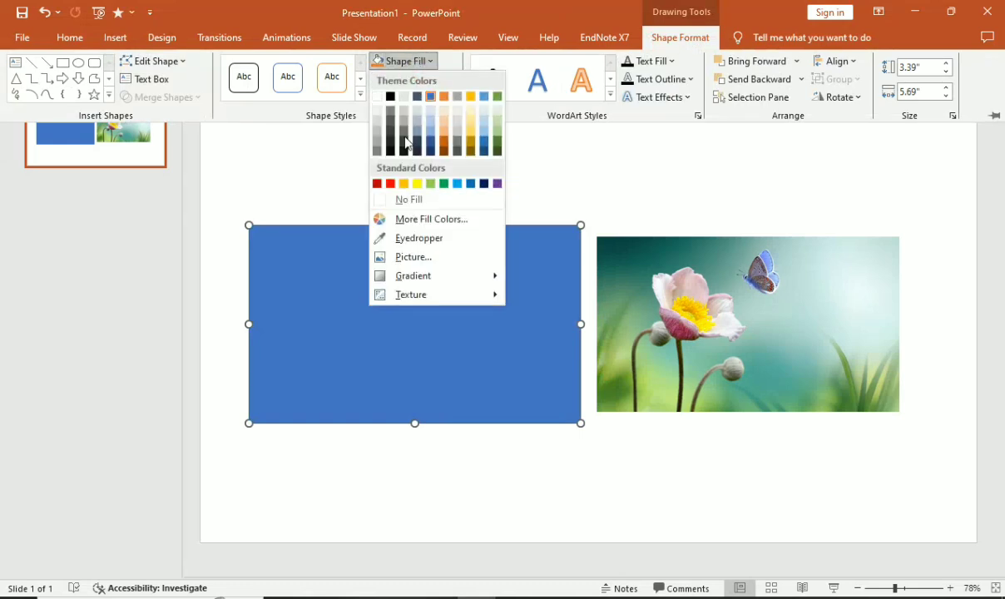
{"action": "mouse_move", "coordinate": [420, 282]}
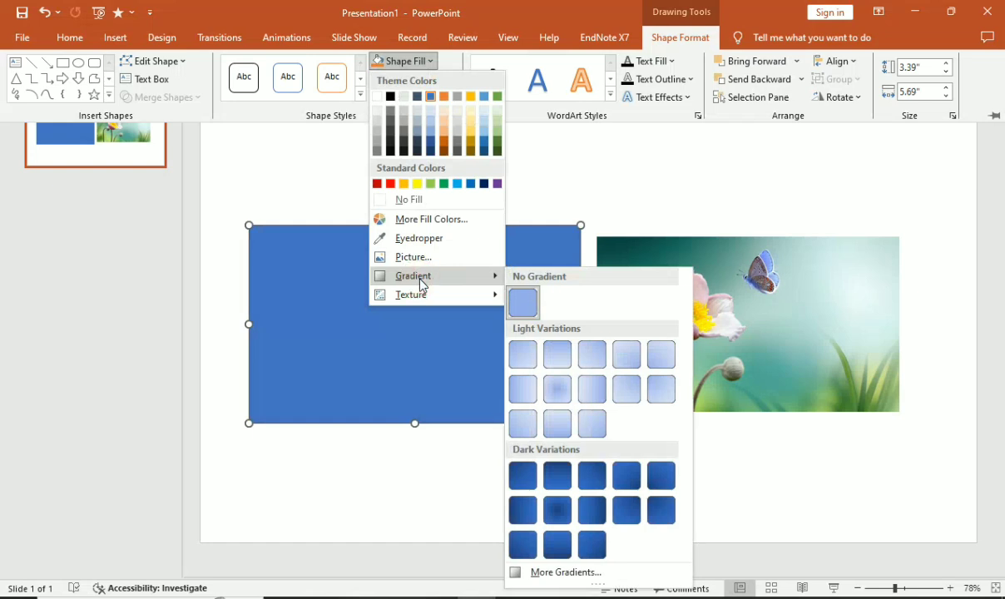
{"action": "left_click", "coordinate": [555, 353]}
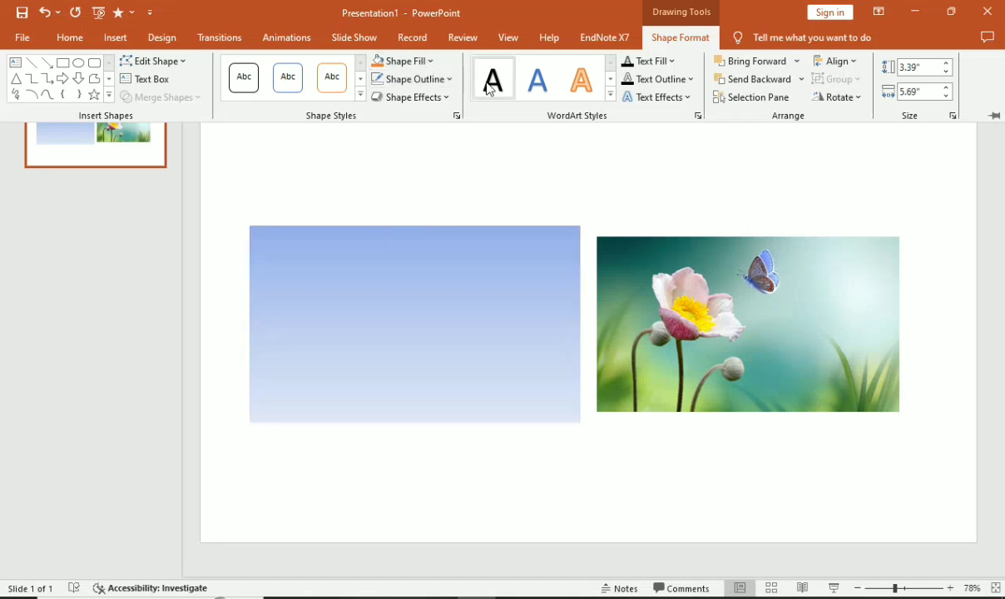
{"action": "left_click", "coordinate": [678, 98]}
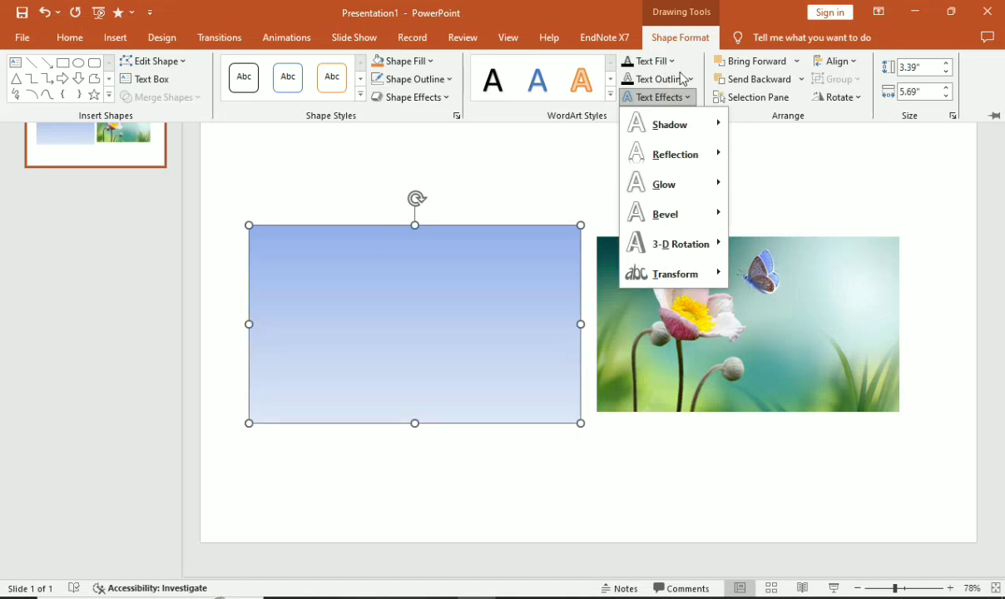
{"action": "left_click", "coordinate": [753, 213]}
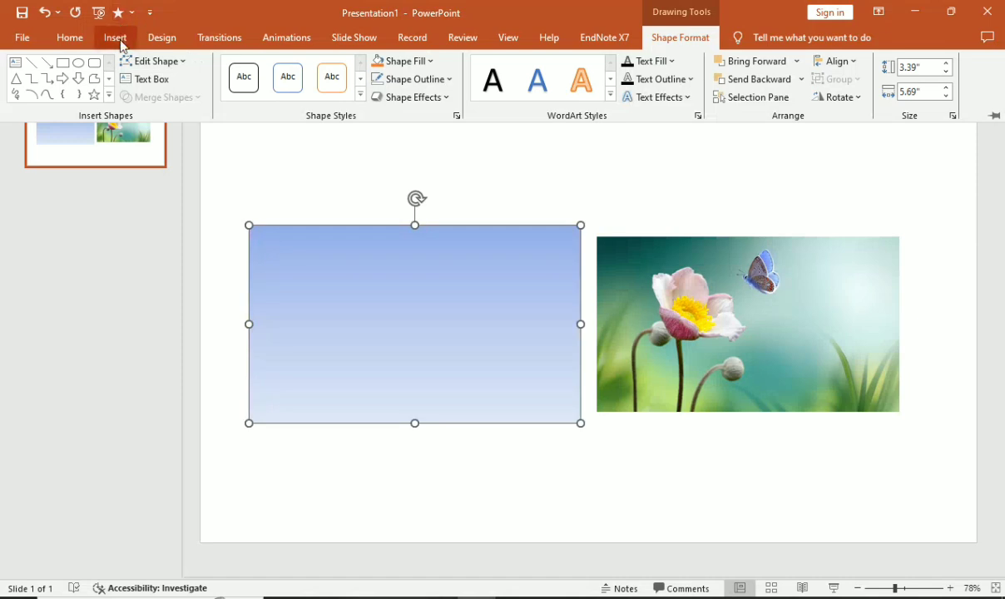
{"action": "left_click", "coordinate": [114, 38]}
Draw an oval circle on the gradient rectangle and set its outline to No Outline
{"action": "left_click", "coordinate": [252, 87]}
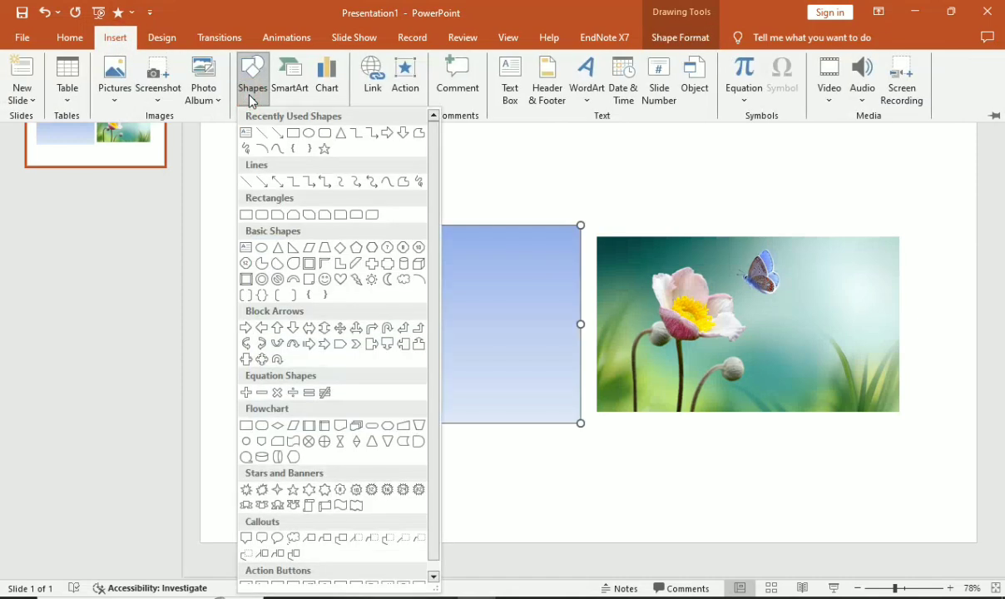
{"action": "left_click", "coordinate": [291, 132]}
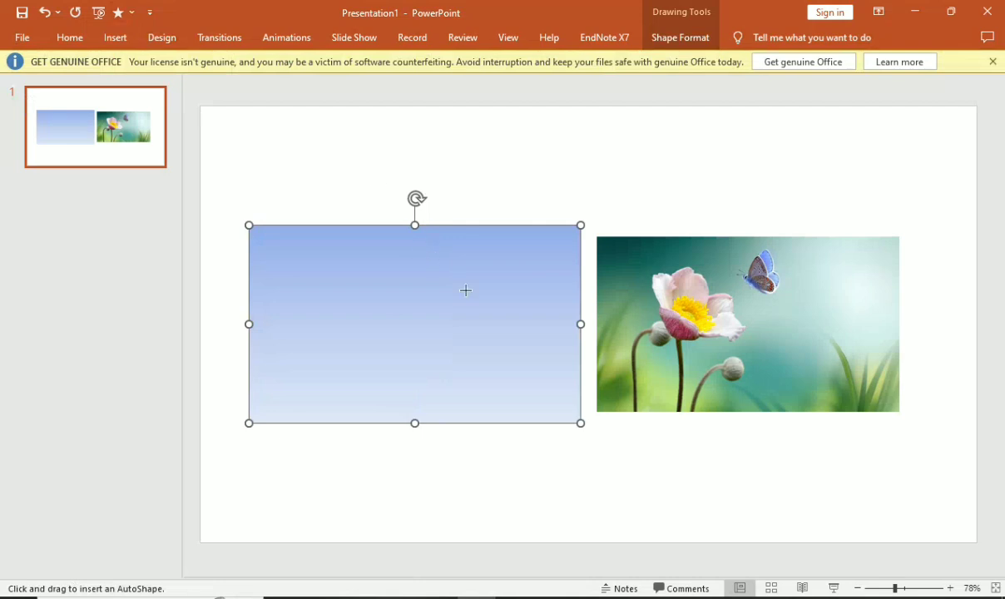
{"action": "left_click_drag", "start_coordinate": [465, 289], "coordinate": [524, 348]}
{"action": "left_click", "coordinate": [682, 40]}
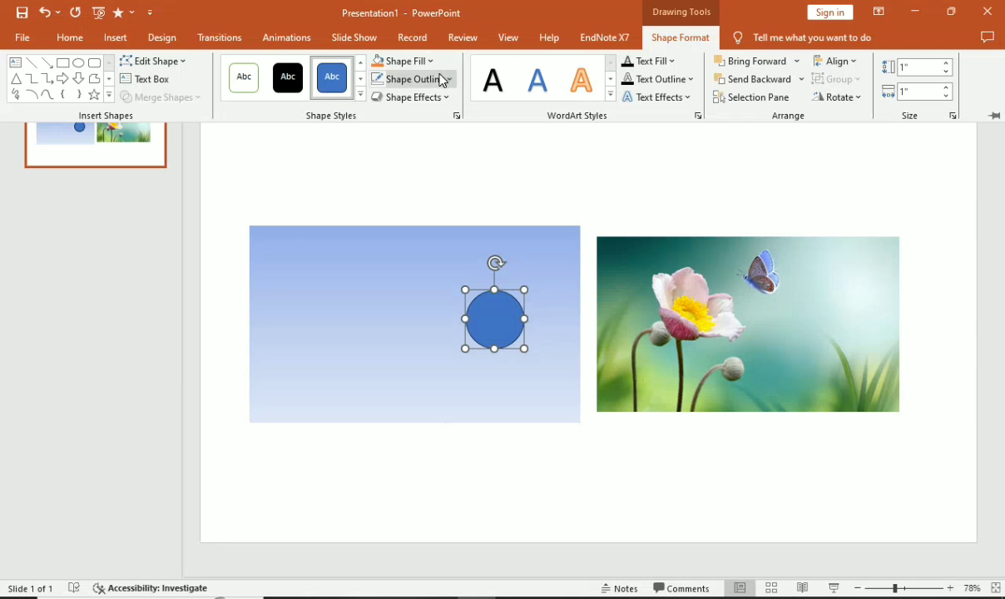
{"action": "left_click", "coordinate": [447, 80]}
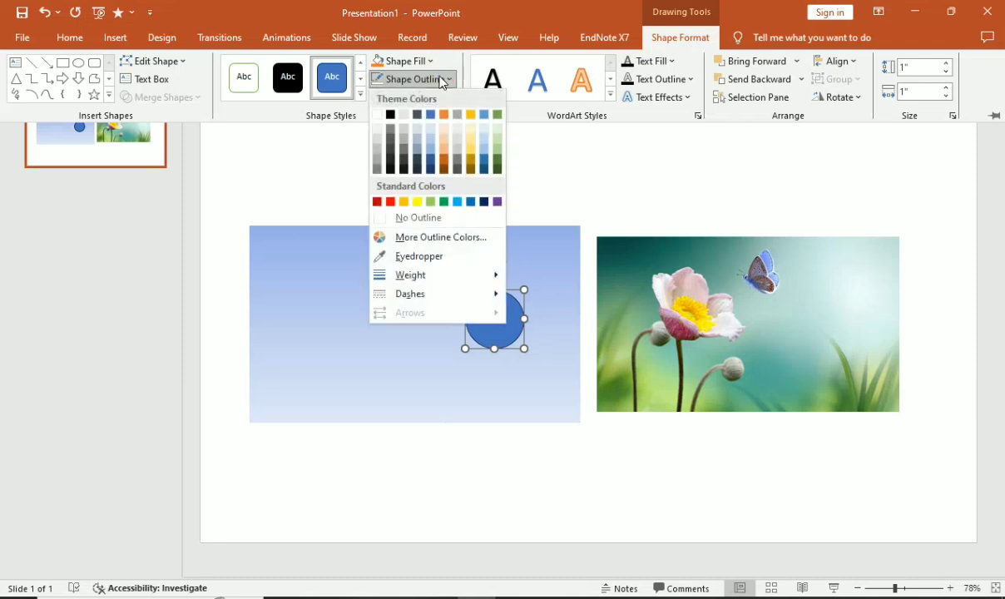
{"action": "left_click", "coordinate": [401, 218]}
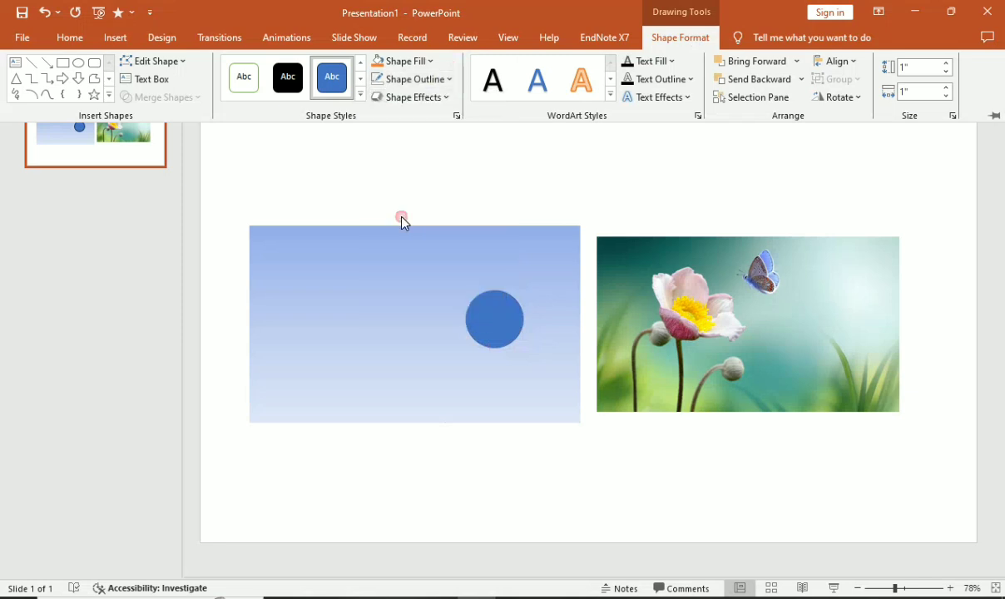
{"action": "left_click", "coordinate": [553, 137]}
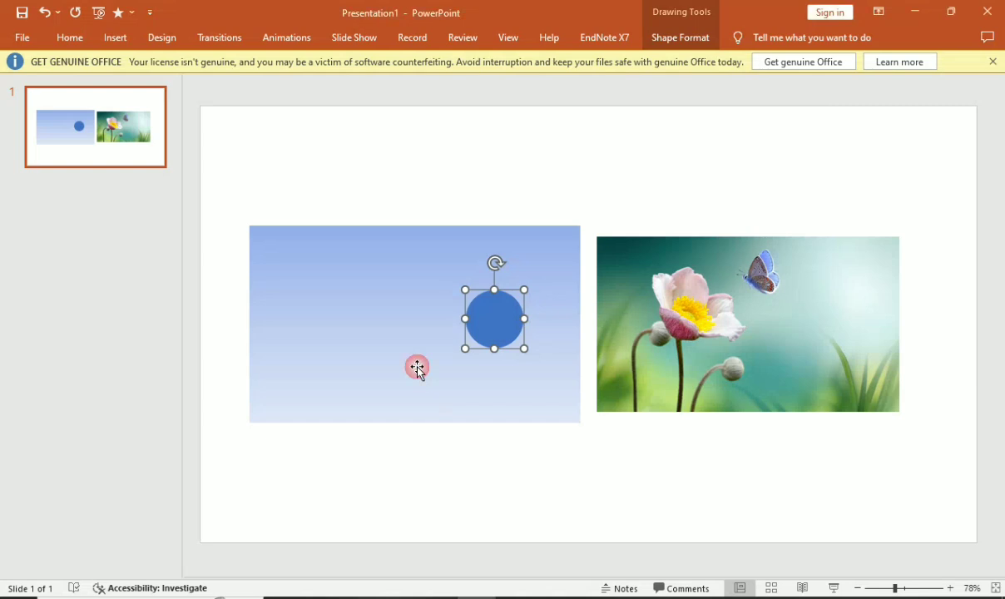
Move the blue circle right toward the rectangle's right edge
{"action": "left_click", "coordinate": [545, 309]}
{"action": "left_click", "coordinate": [506, 321]}
{"action": "left_click_drag", "start_coordinate": [507, 319], "coordinate": [542, 324]}
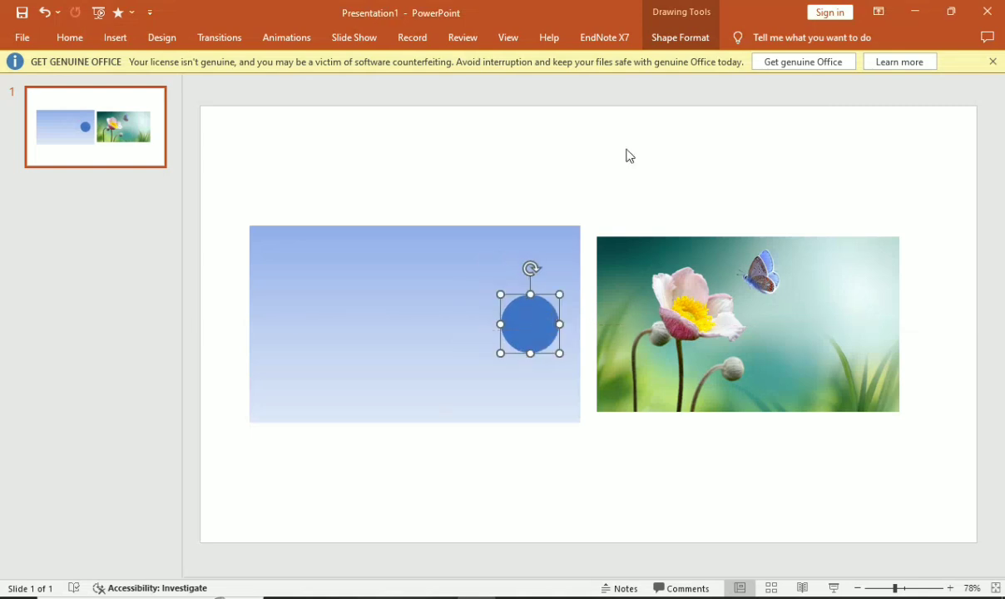
{"action": "left_click", "coordinate": [689, 35]}
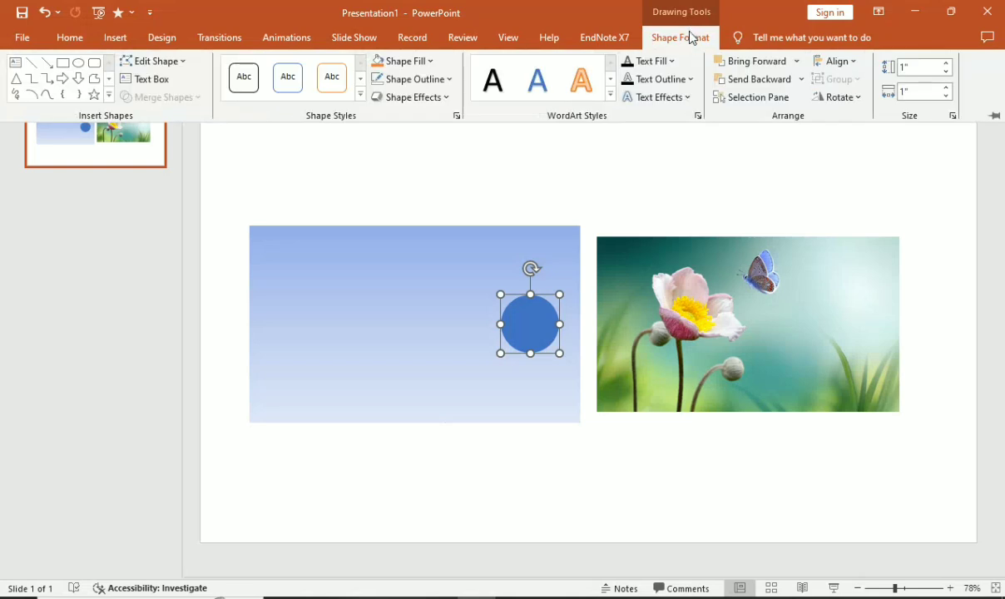
Give the circle a red outline and a white fill
{"action": "left_click", "coordinate": [446, 80]}
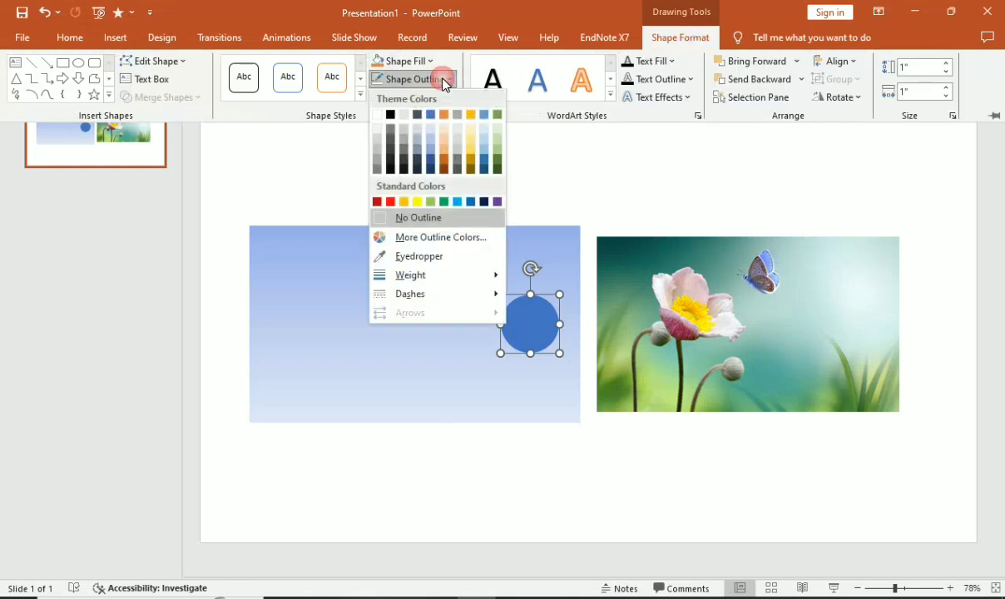
{"action": "left_click", "coordinate": [388, 202]}
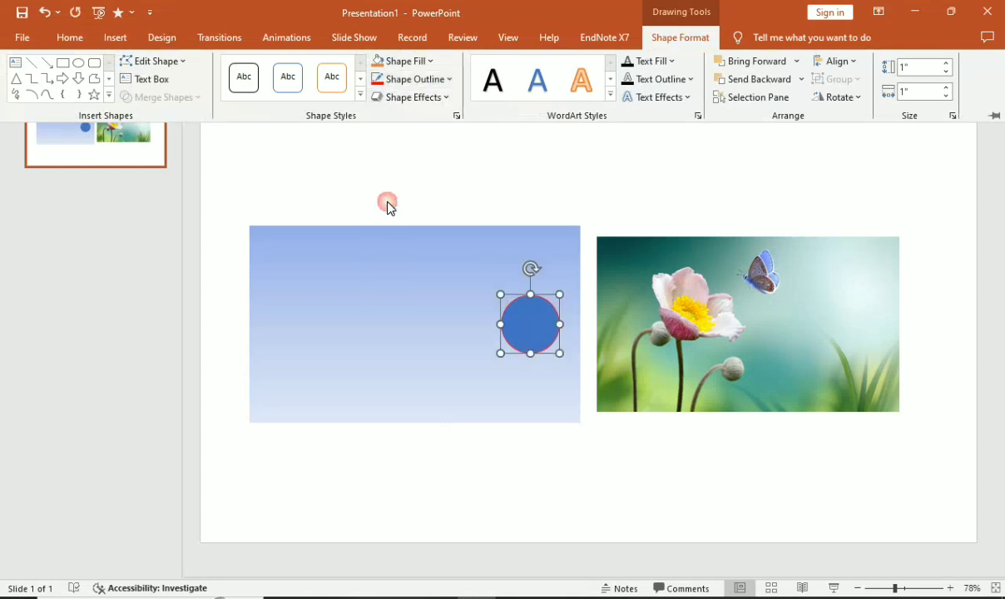
{"action": "left_click", "coordinate": [429, 62]}
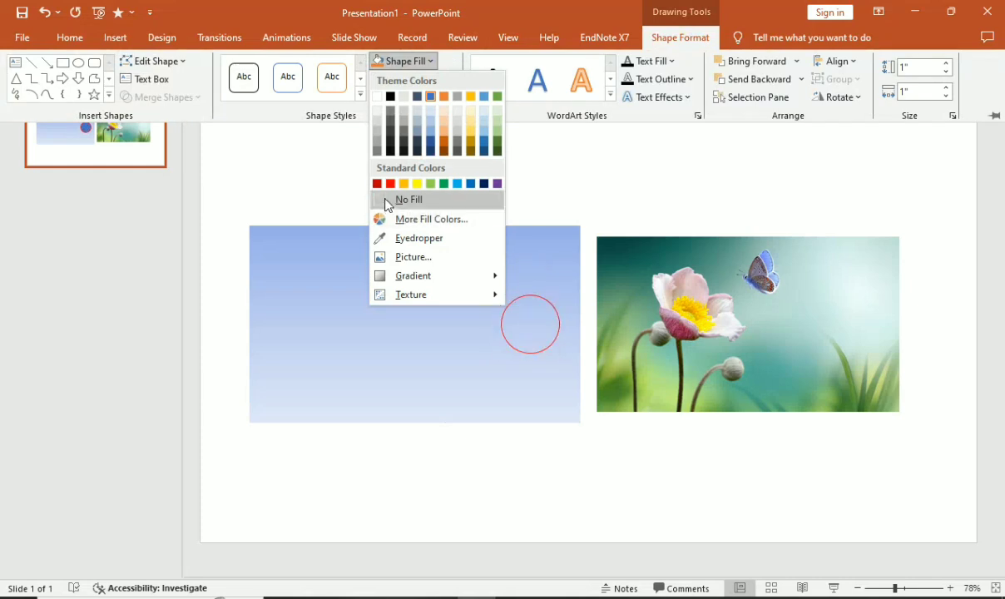
{"action": "left_click", "coordinate": [379, 98]}
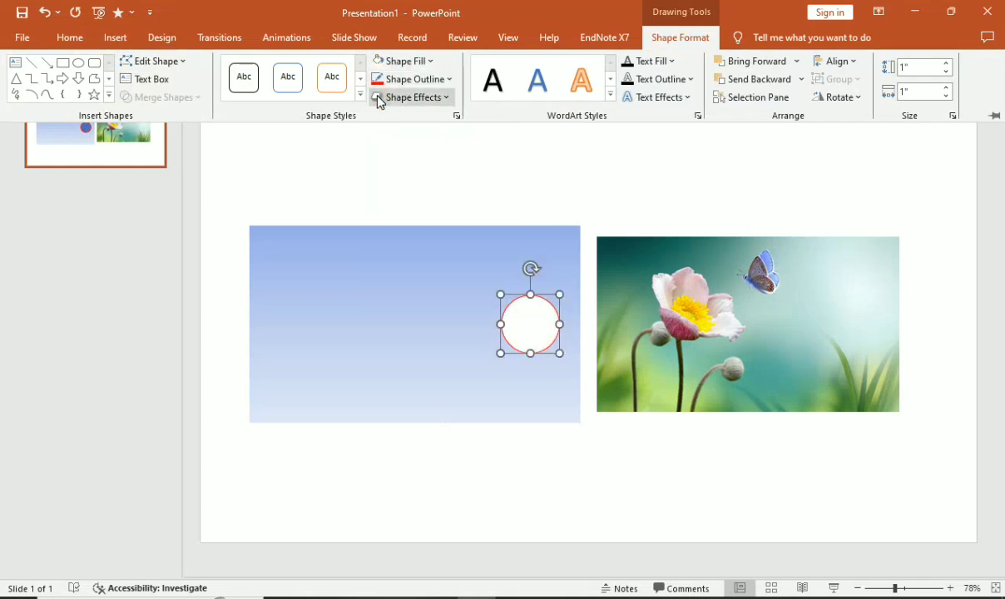
{"action": "left_click", "coordinate": [441, 78]}
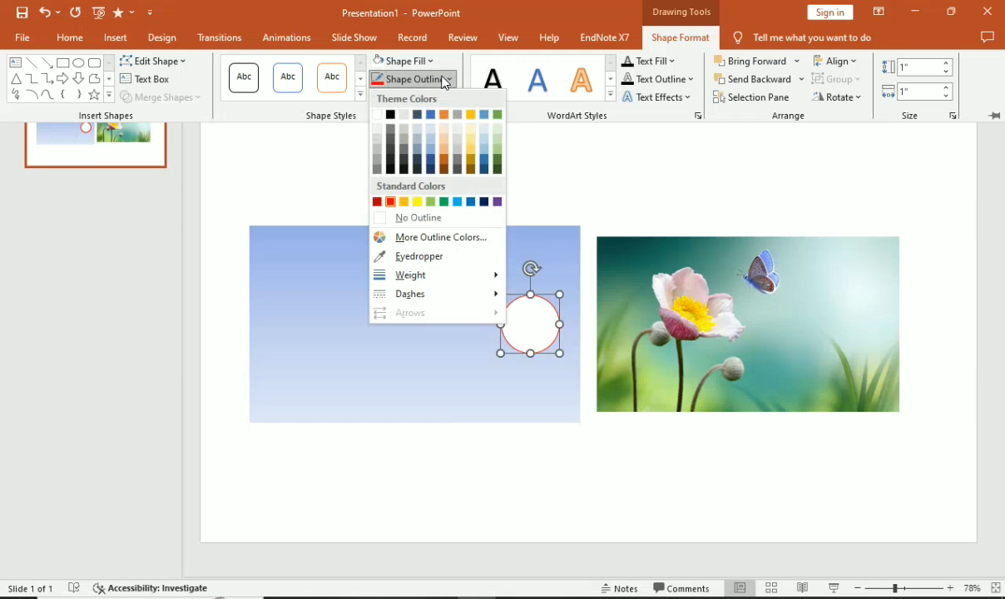
{"action": "left_click", "coordinate": [955, 588]}
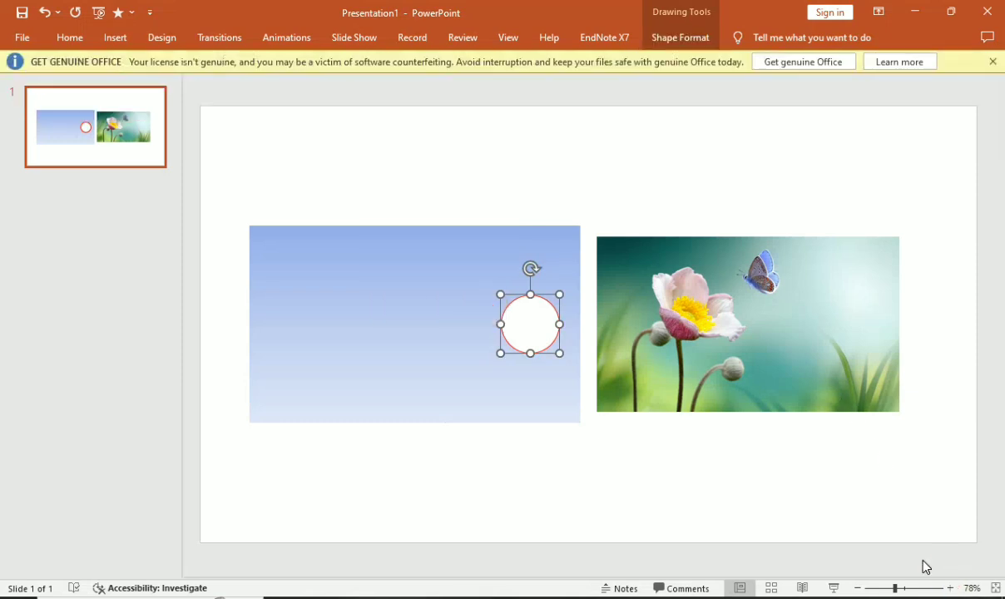
Redo the circle's outline, switching it to Dark Red
{"action": "left_click", "coordinate": [678, 39]}
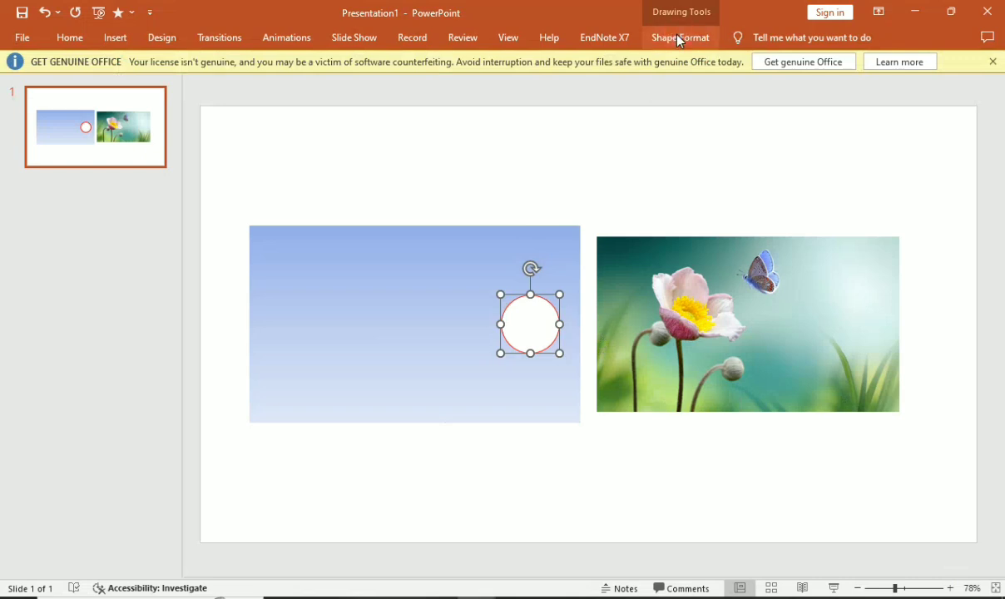
{"action": "left_click", "coordinate": [678, 39]}
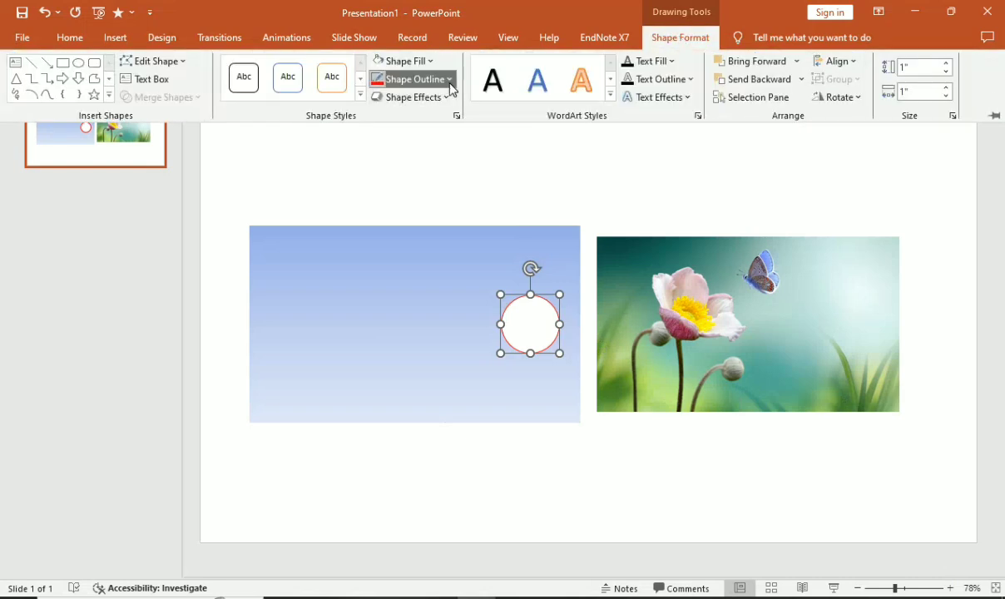
{"action": "left_click", "coordinate": [440, 79]}
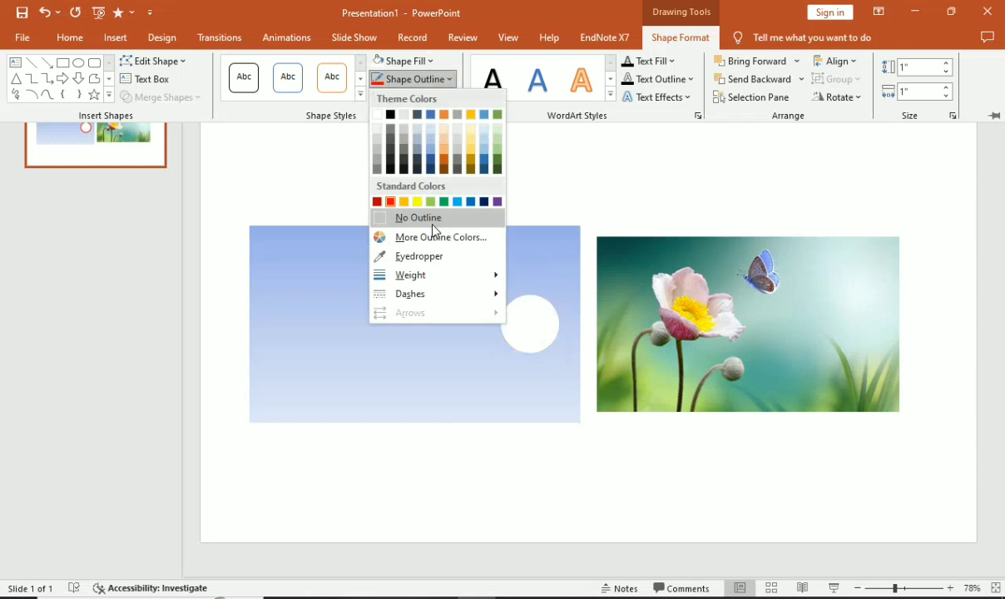
{"action": "left_click", "coordinate": [408, 217]}
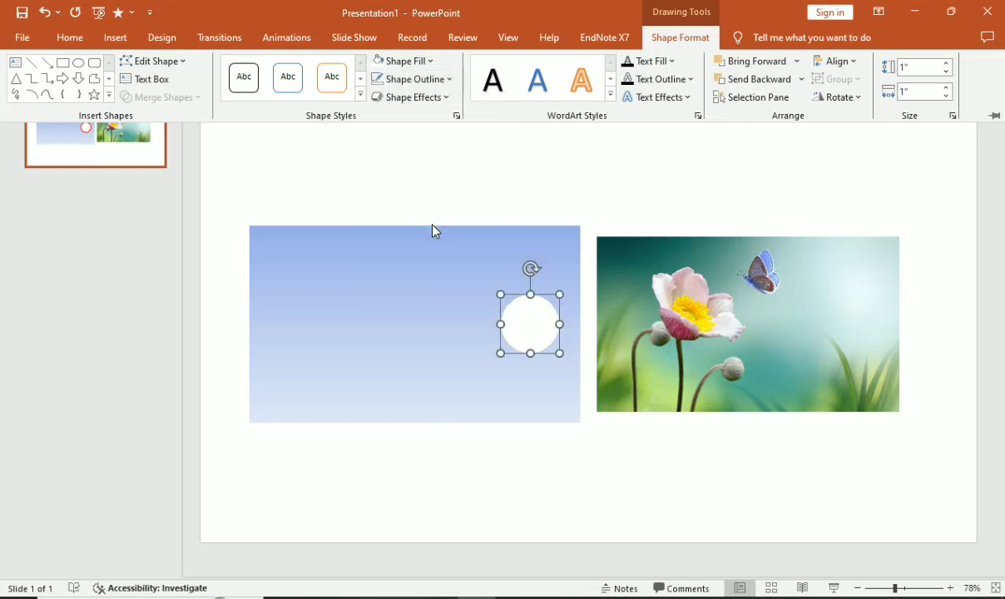
{"action": "left_click", "coordinate": [447, 80]}
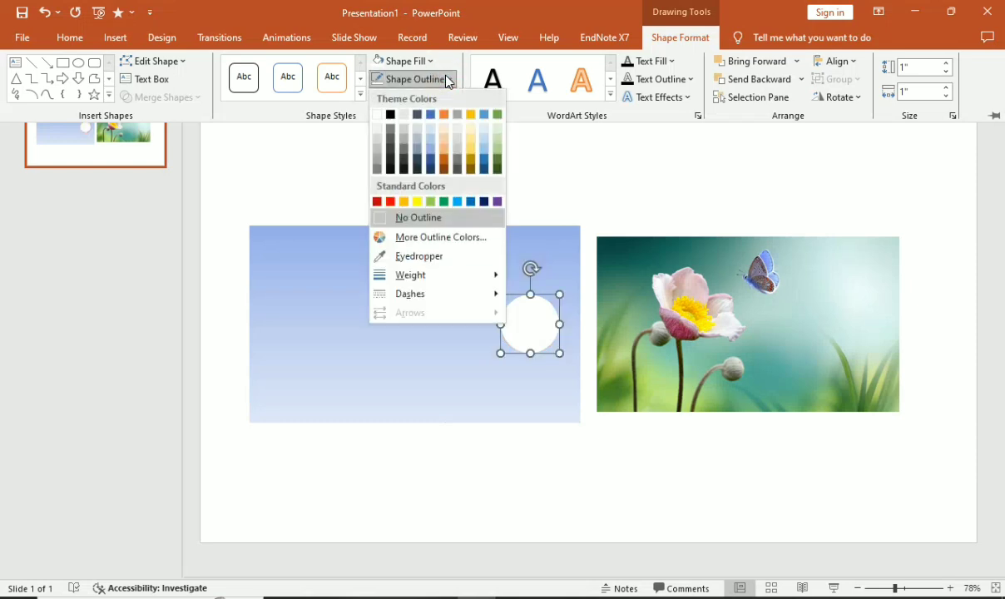
{"action": "left_click", "coordinate": [376, 202]}
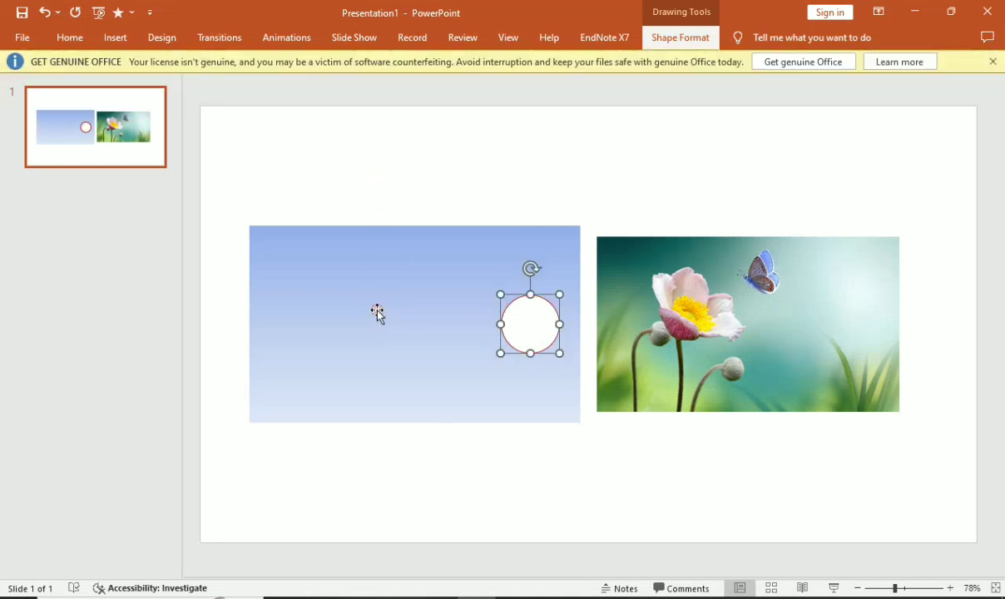
{"action": "left_click", "coordinate": [377, 313]}
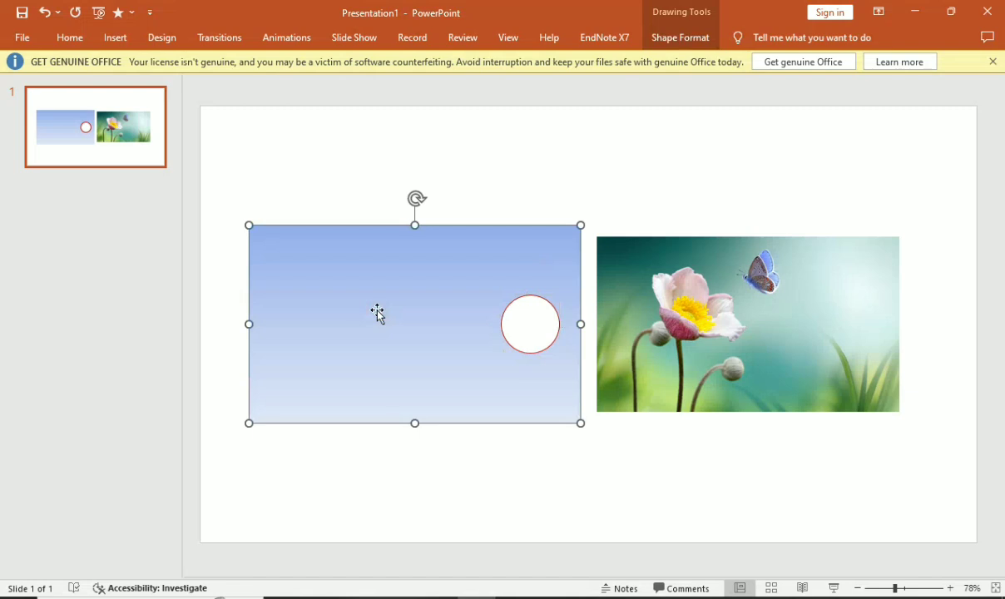
Draw a right-pointing arrow on the gradient panel, then delete it
{"action": "left_click", "coordinate": [129, 37]}
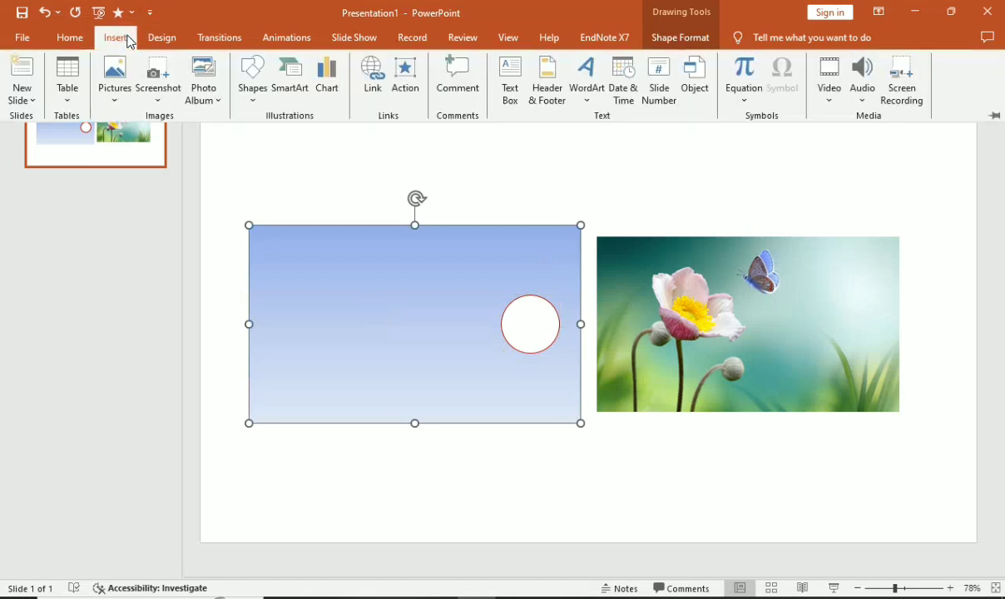
{"action": "left_click", "coordinate": [250, 107]}
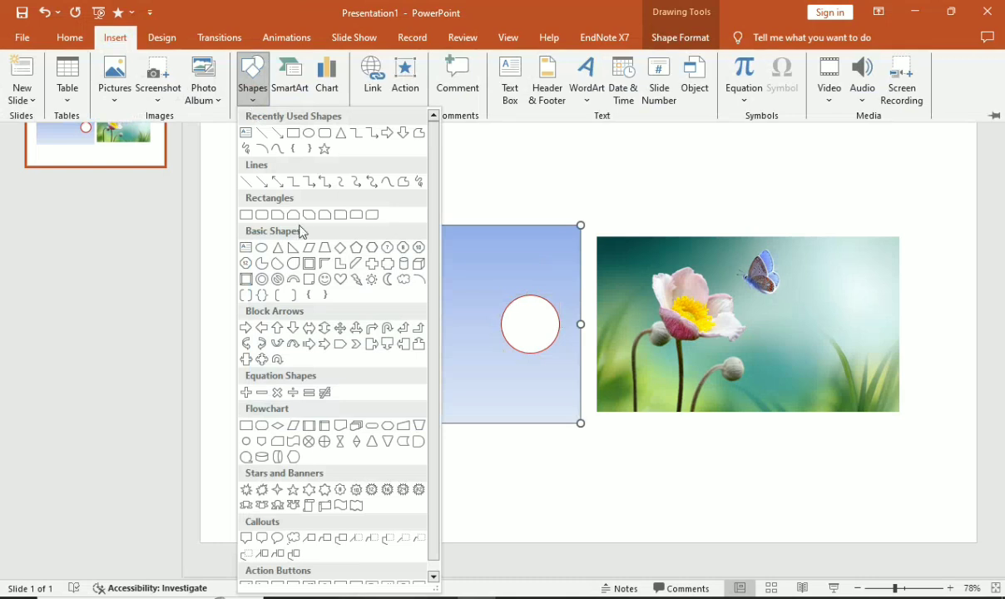
{"action": "left_click", "coordinate": [324, 344]}
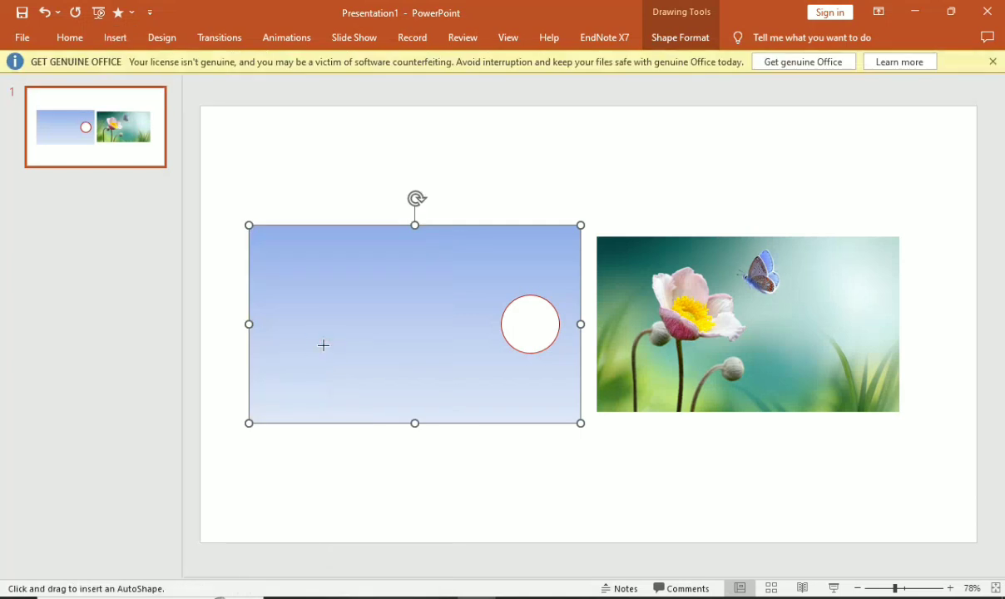
{"action": "left_click_drag", "start_coordinate": [454, 323], "coordinate": [517, 355]}
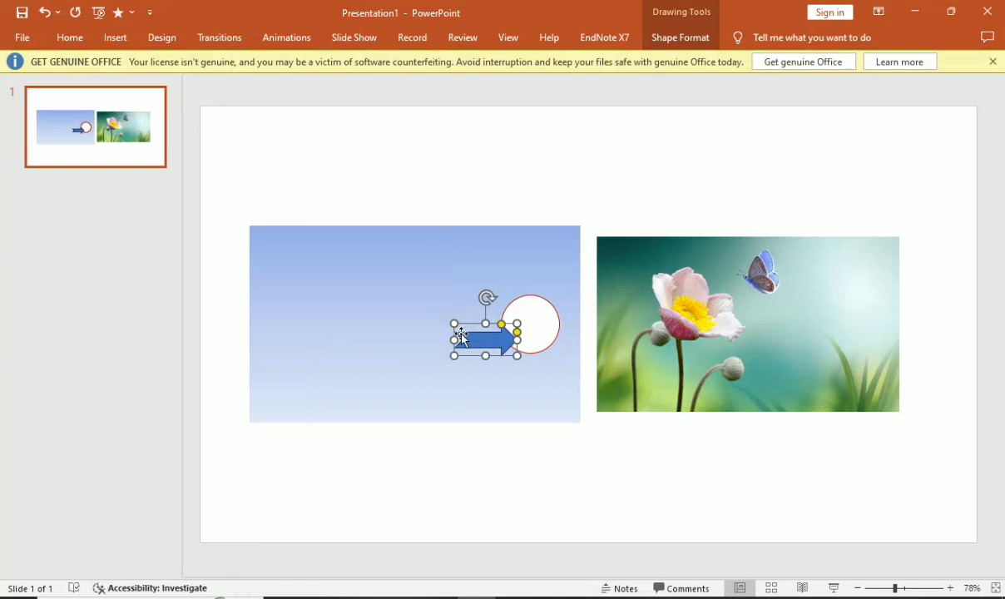
{"action": "key", "text": "Delete"}
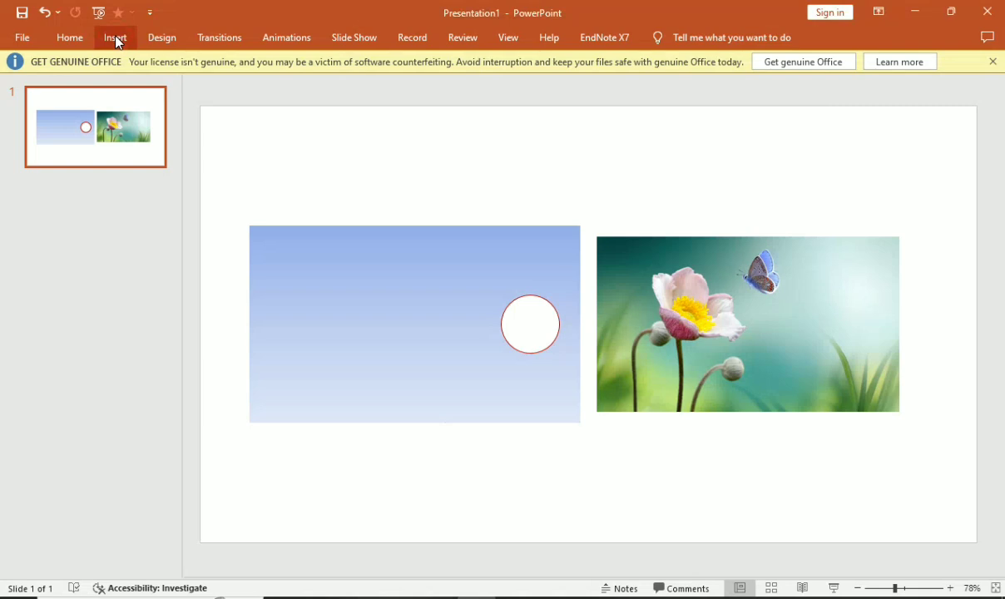
Draw a Block Arrows right arrow just left of the circle, sized about 0.53" by 0.82"
{"action": "left_click", "coordinate": [116, 38]}
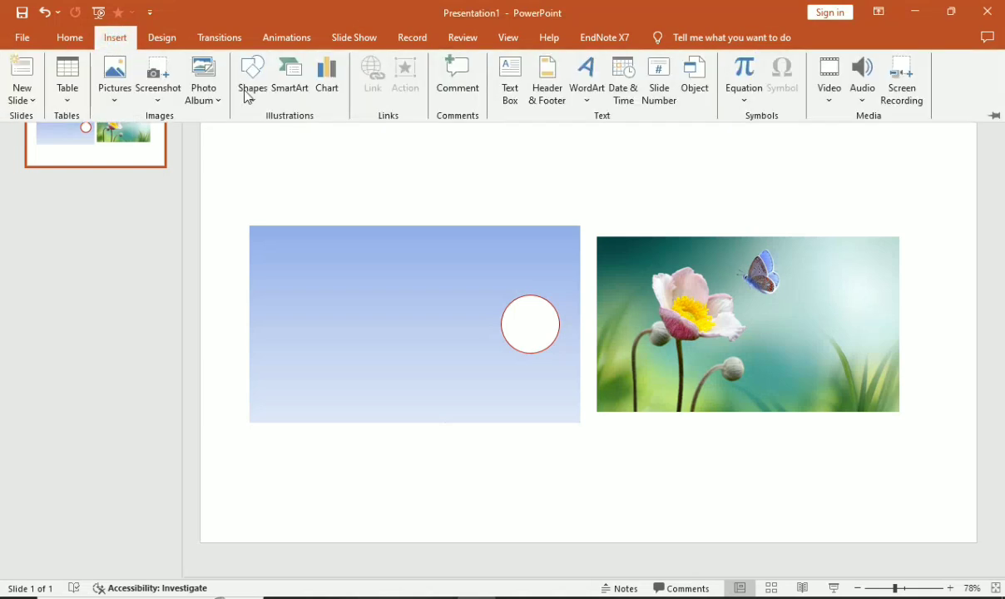
{"action": "left_click", "coordinate": [254, 93]}
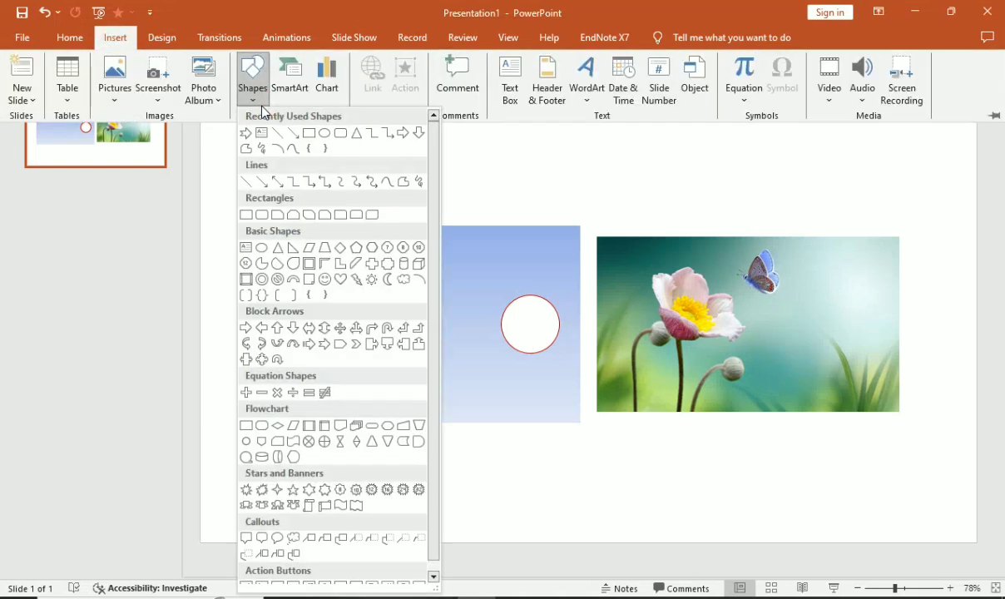
{"action": "left_click", "coordinate": [247, 339]}
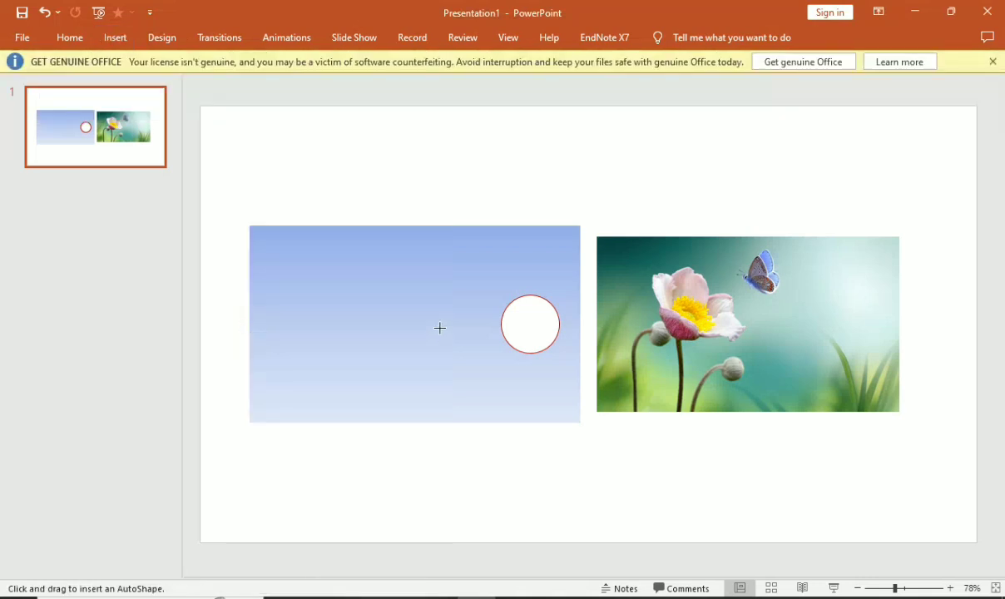
{"action": "mouse_move", "coordinate": [440, 329]}
{"action": "left_mouse_down"}
{"action": "mouse_move", "coordinate": [499, 353]}
{"action": "mouse_move", "coordinate": [443, 323]}
{"action": "left_mouse_up"}
{"action": "left_click", "coordinate": [457, 379]}
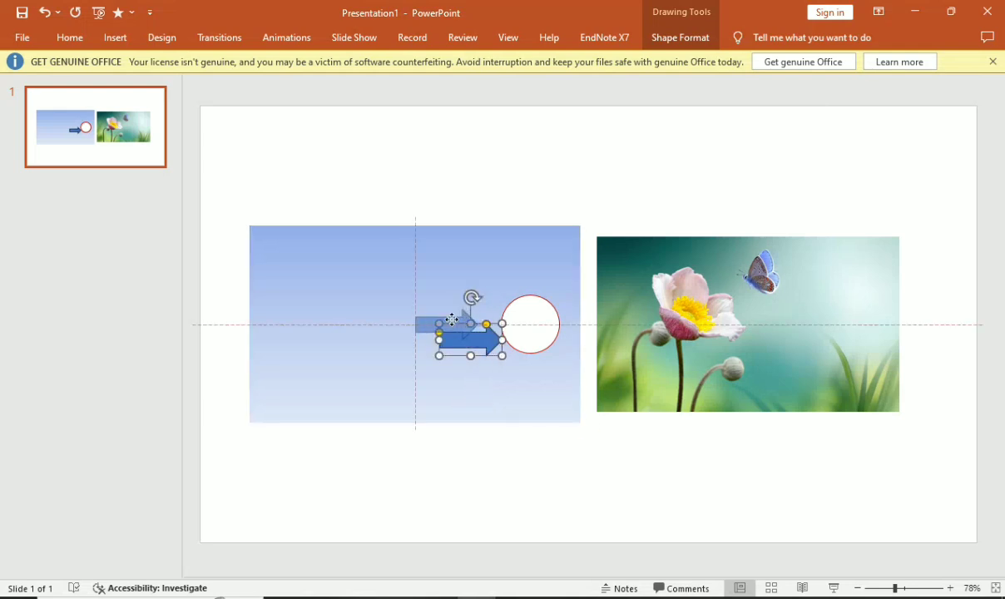
{"action": "left_click_drag", "start_coordinate": [443, 324], "coordinate": [459, 335]}
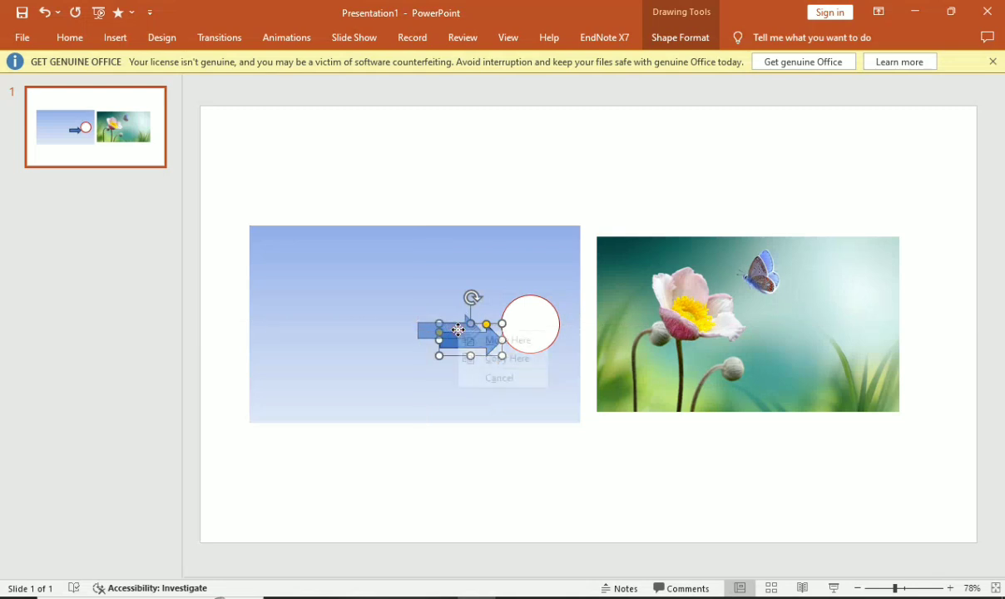
{"action": "left_click", "coordinate": [491, 341]}
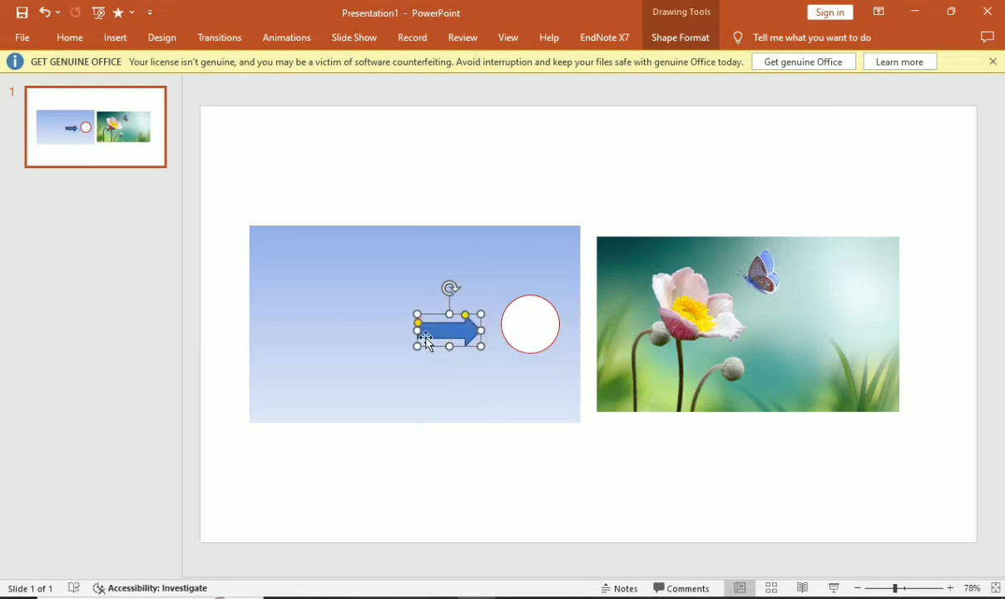
{"action": "left_click_drag", "start_coordinate": [417, 331], "coordinate": [430, 334]}
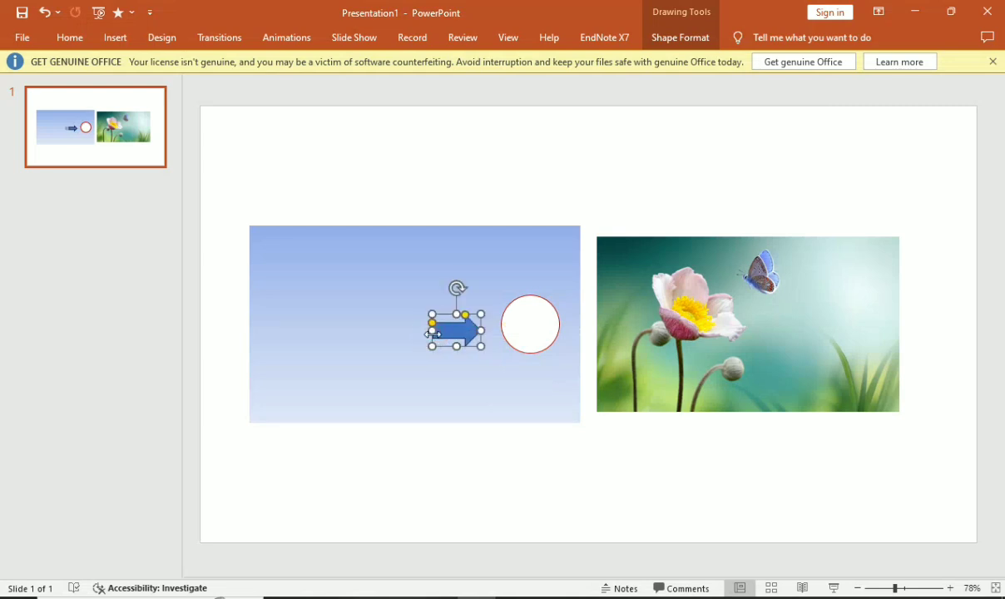
{"action": "left_click", "coordinate": [670, 40]}
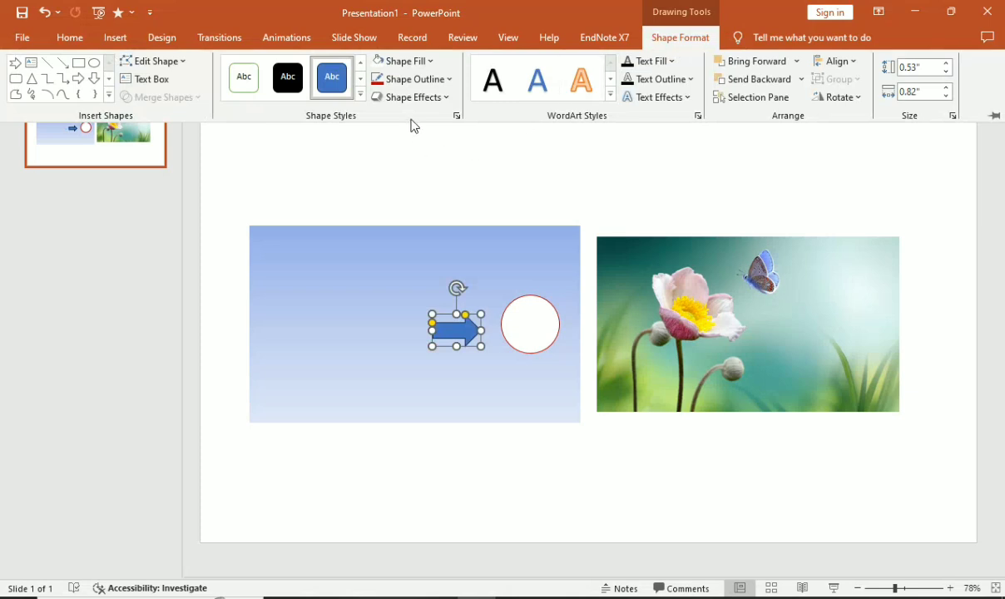
Give the arrow a red outline and white fill, then show the Animation Pane
{"action": "left_click", "coordinate": [438, 79]}
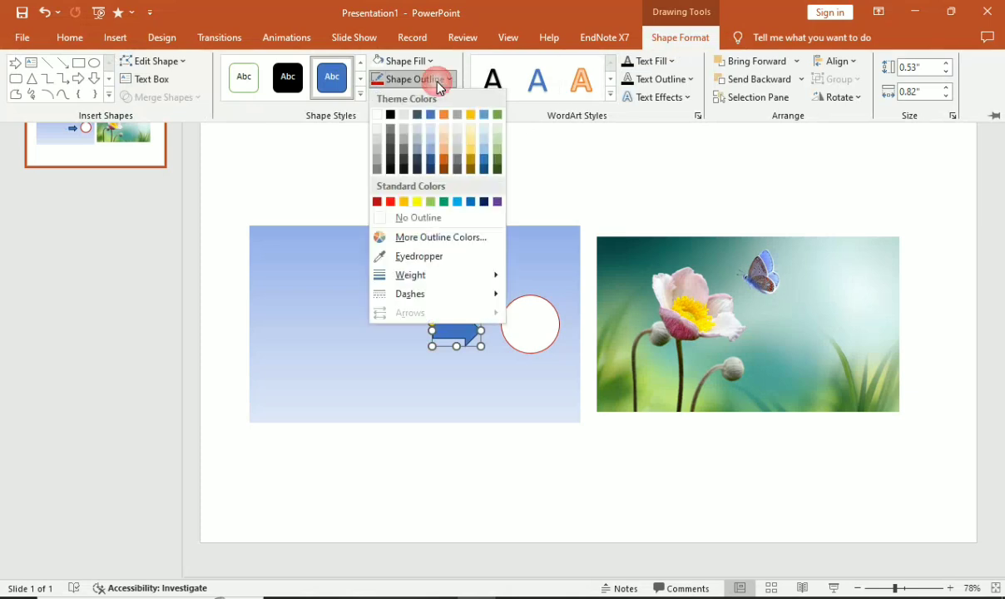
{"action": "left_click", "coordinate": [391, 202]}
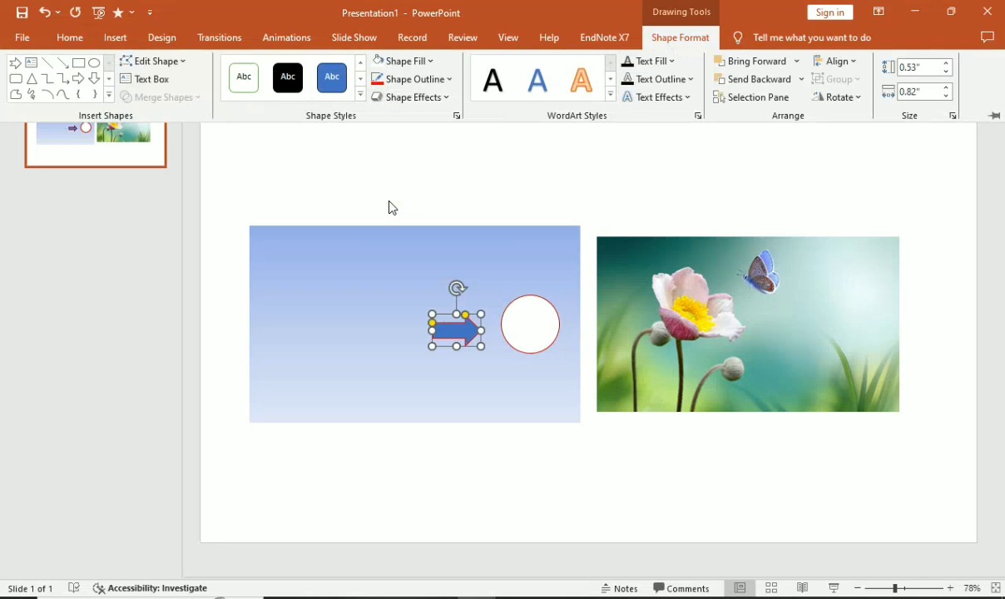
{"action": "left_click", "coordinate": [431, 61]}
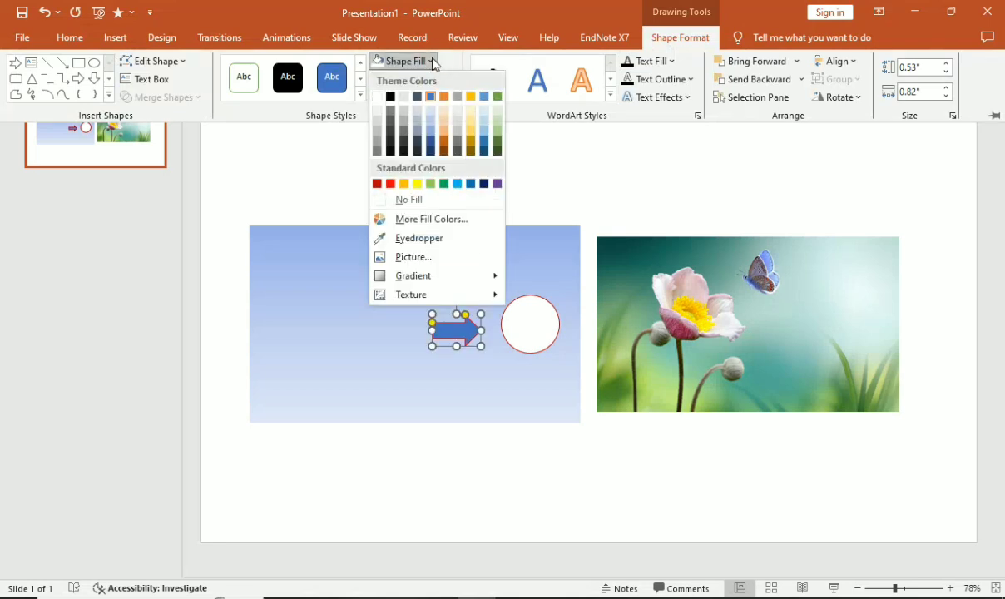
{"action": "left_click", "coordinate": [378, 97]}
{"action": "left_click", "coordinate": [377, 171]}
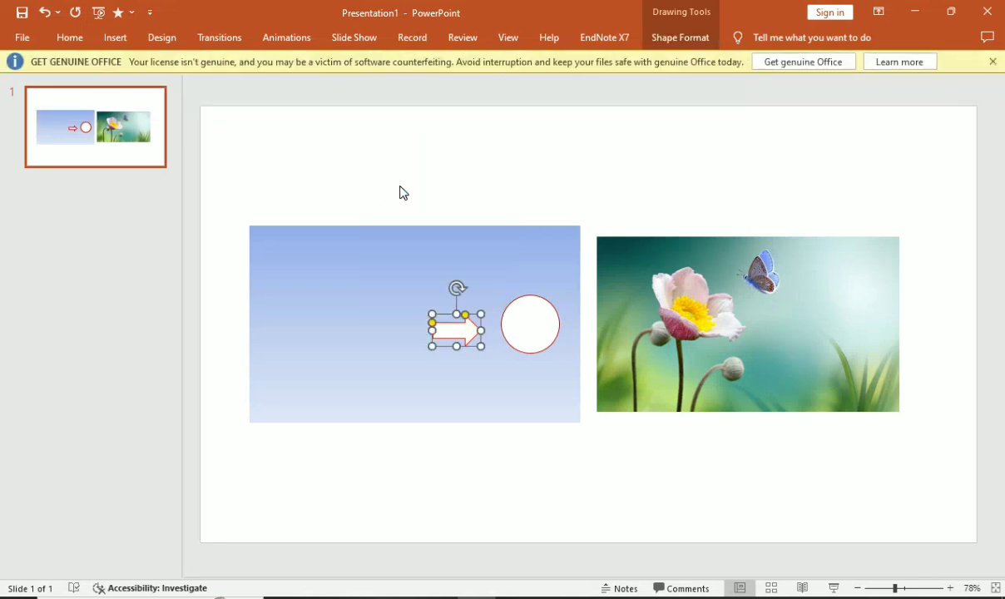
{"action": "left_click", "coordinate": [949, 583]}
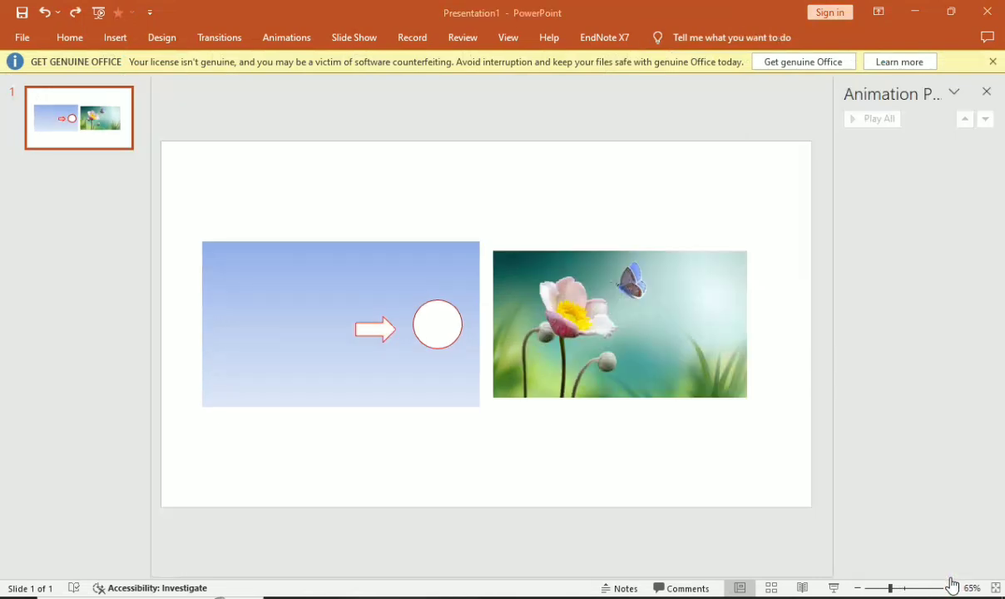
Select the gradient rectangle, arrow and circle together and group them with Ctrl+G
{"action": "left_click", "coordinate": [386, 388]}
{"action": "left_click", "coordinate": [337, 272]}
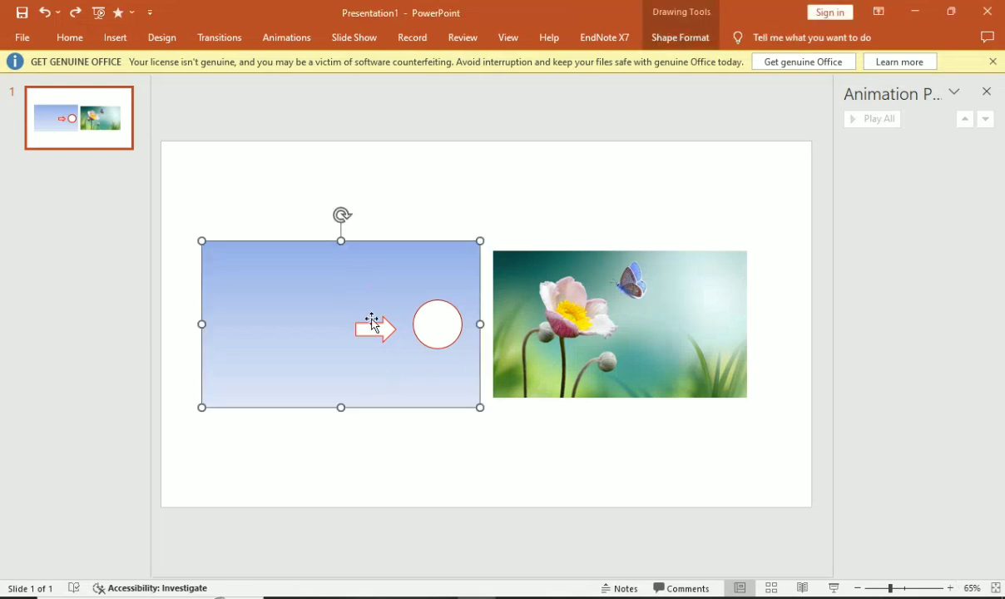
{"action": "left_click", "coordinate": [372, 325]}
{"action": "left_click", "coordinate": [452, 347], "text": "shift"}
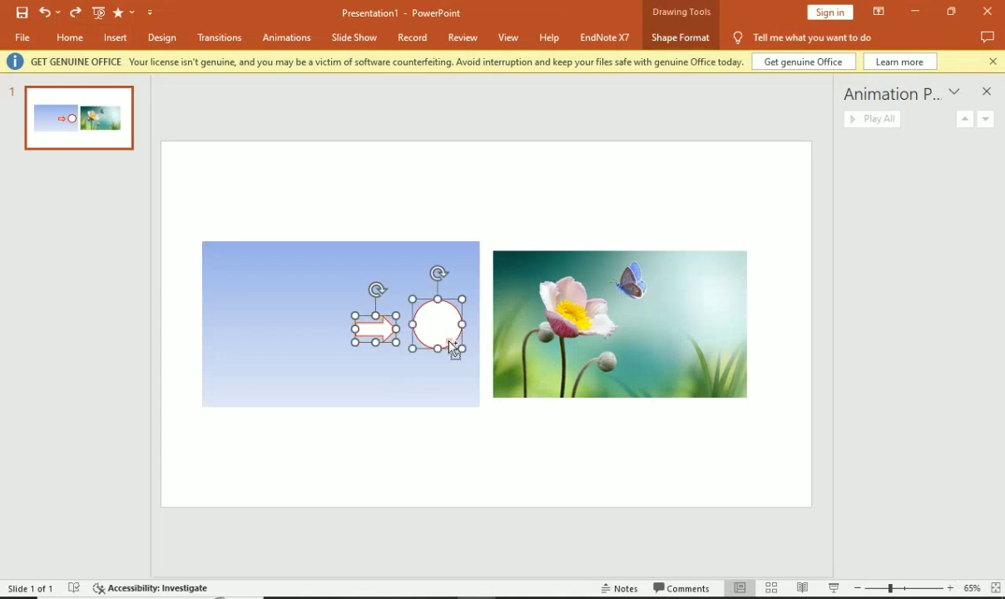
{"action": "left_click", "coordinate": [401, 282], "text": "shift"}
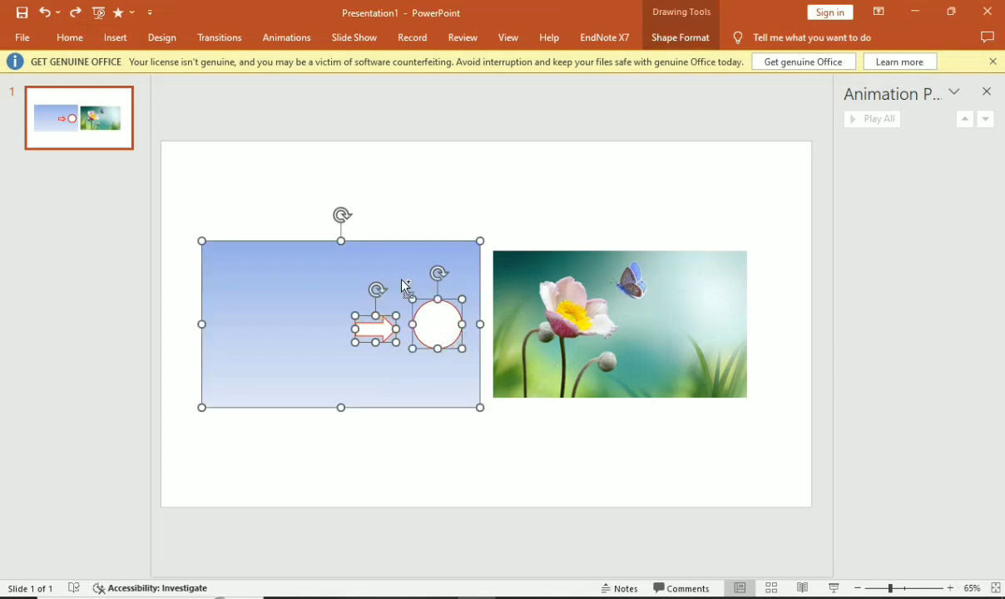
{"action": "key", "text": "ctrl+g"}
{"action": "left_click", "coordinate": [400, 282]}
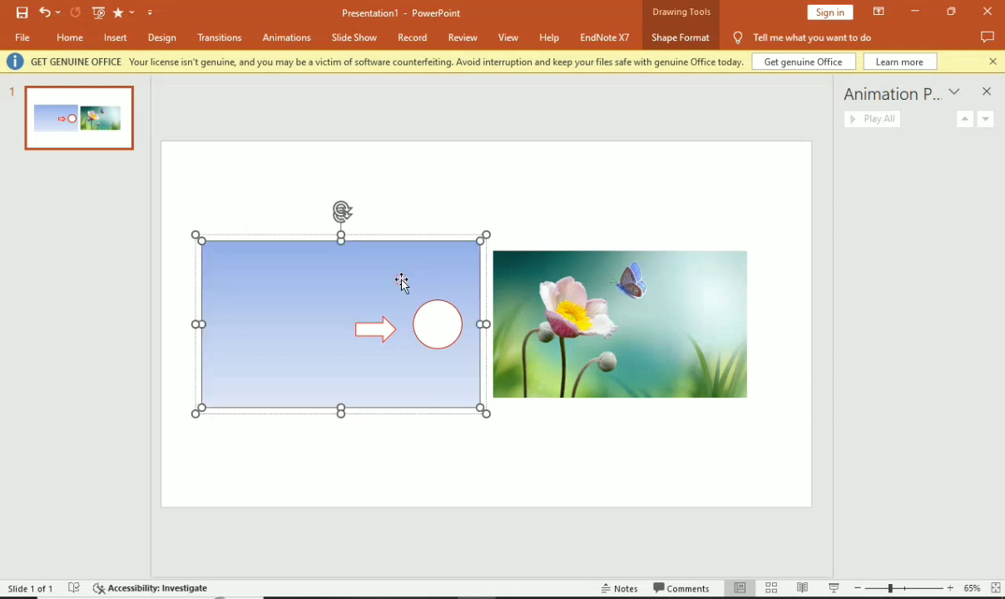
Add a Down line motion path to the grouped panel, listed as Group 11
{"action": "left_click", "coordinate": [240, 37]}
{"action": "left_click", "coordinate": [275, 40]}
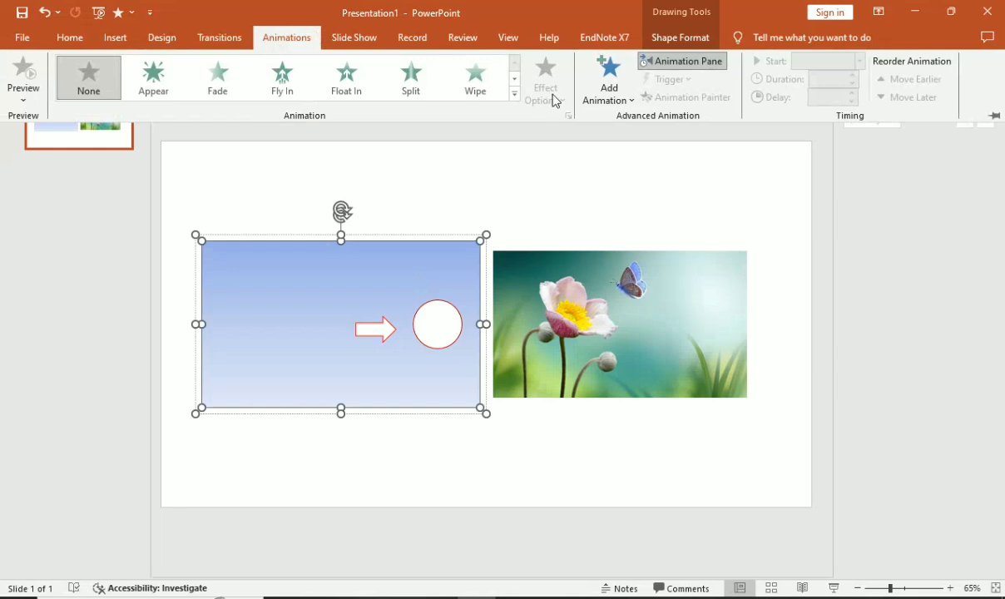
{"action": "left_click", "coordinate": [612, 96]}
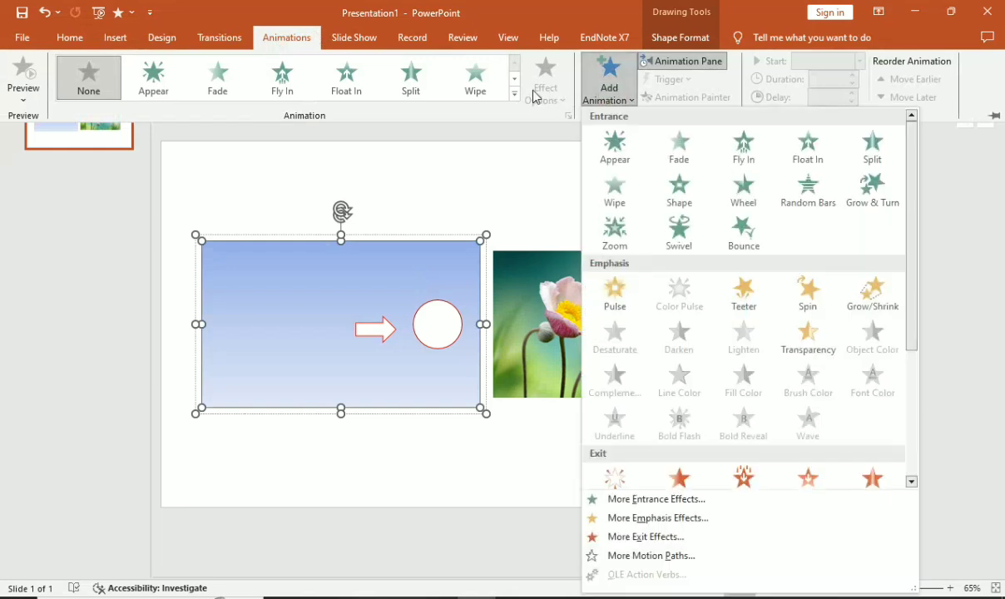
{"action": "left_click", "coordinate": [674, 558]}
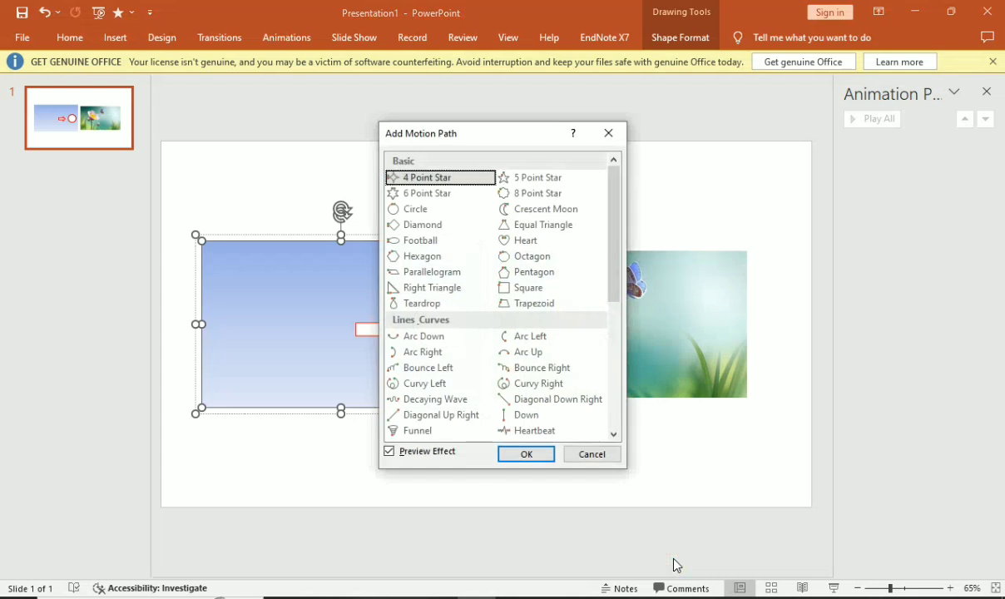
{"action": "left_click", "coordinate": [522, 416]}
{"action": "left_click", "coordinate": [524, 453]}
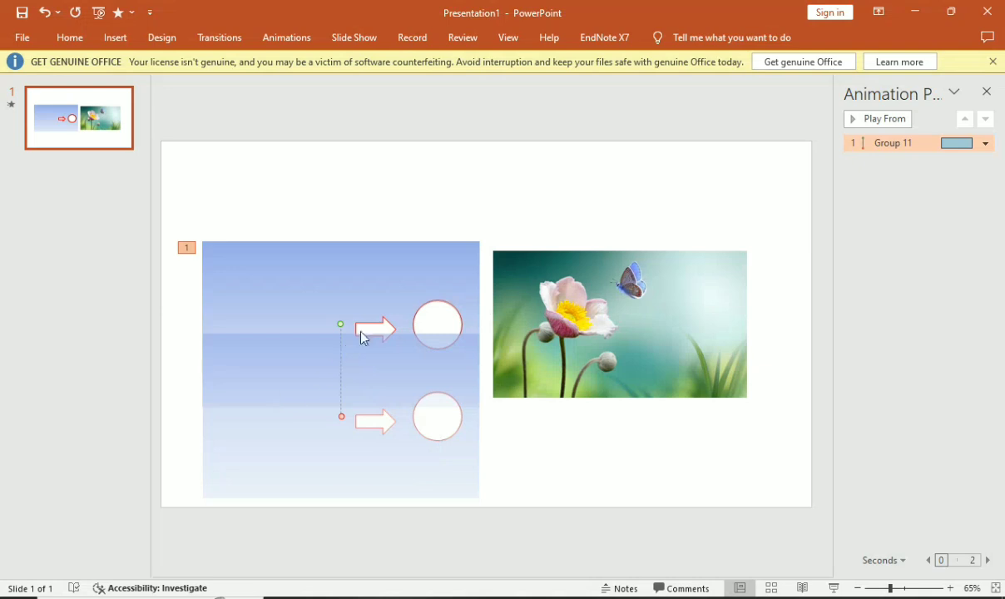
Change the group's path direction to Right and drag its end marker over the flower photo
{"action": "left_click", "coordinate": [297, 39]}
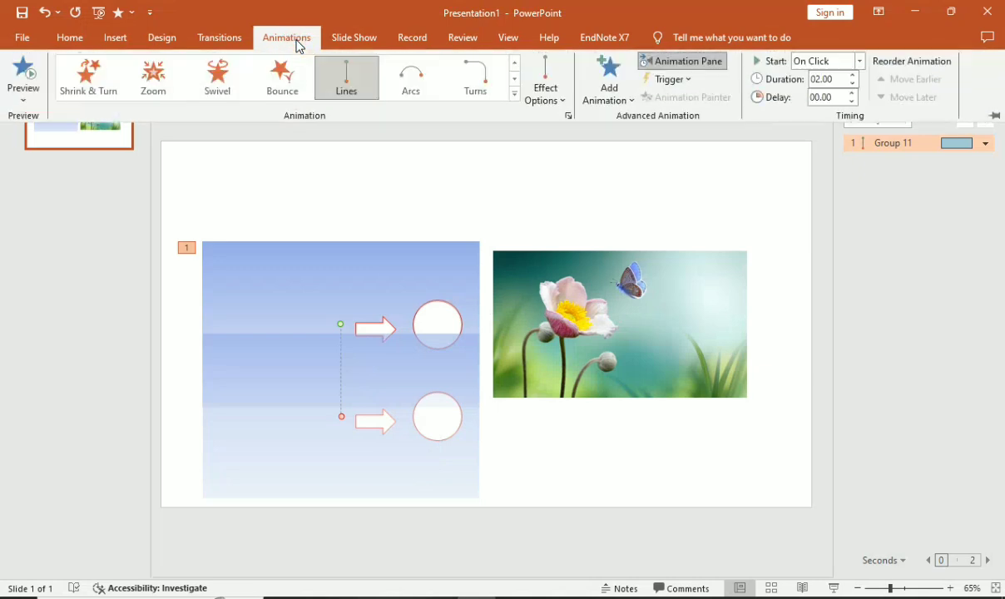
{"action": "left_click", "coordinate": [556, 96]}
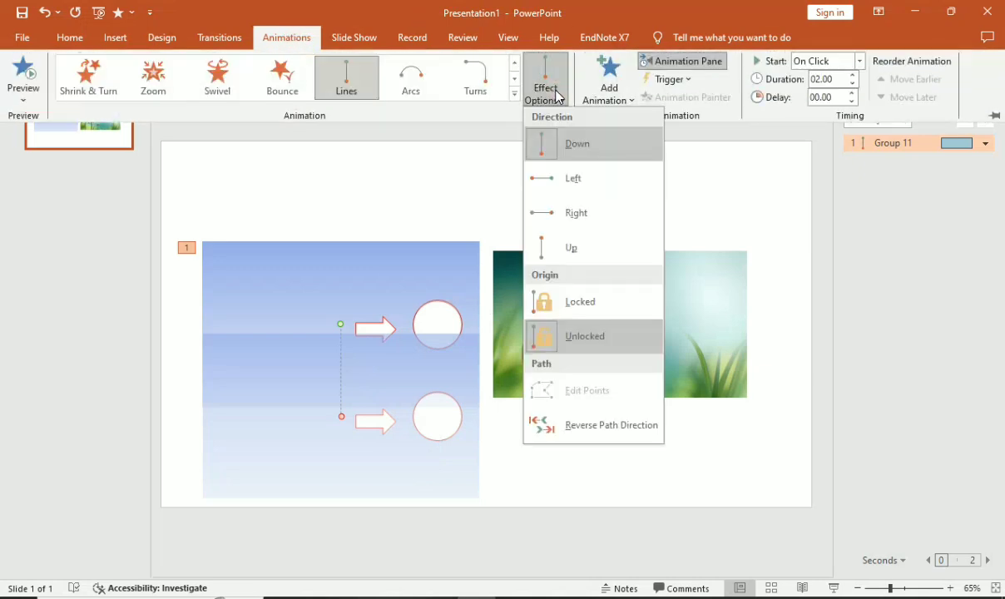
{"action": "left_click", "coordinate": [573, 212]}
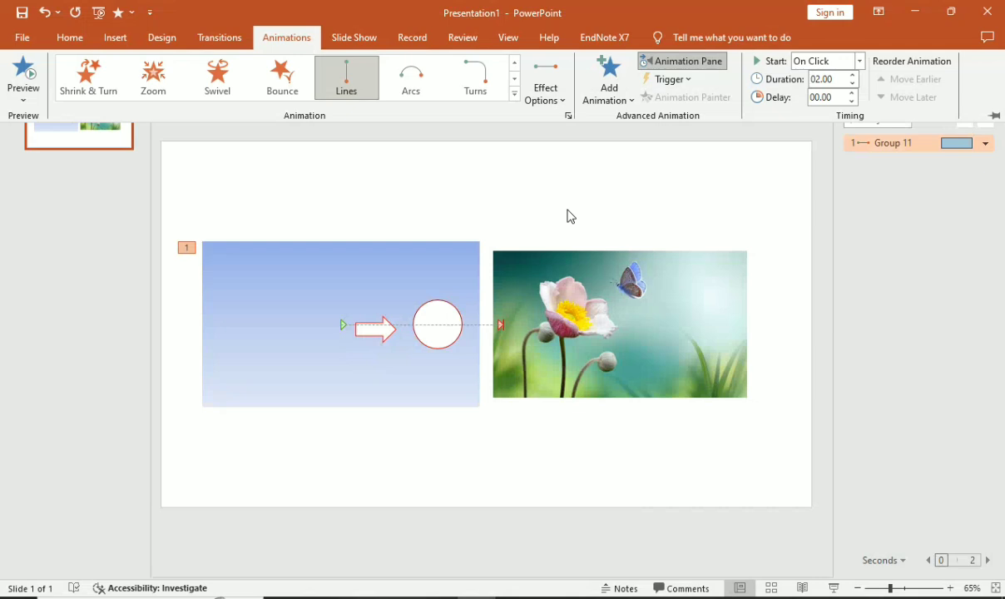
{"action": "left_click_drag", "start_coordinate": [503, 327], "coordinate": [625, 318]}
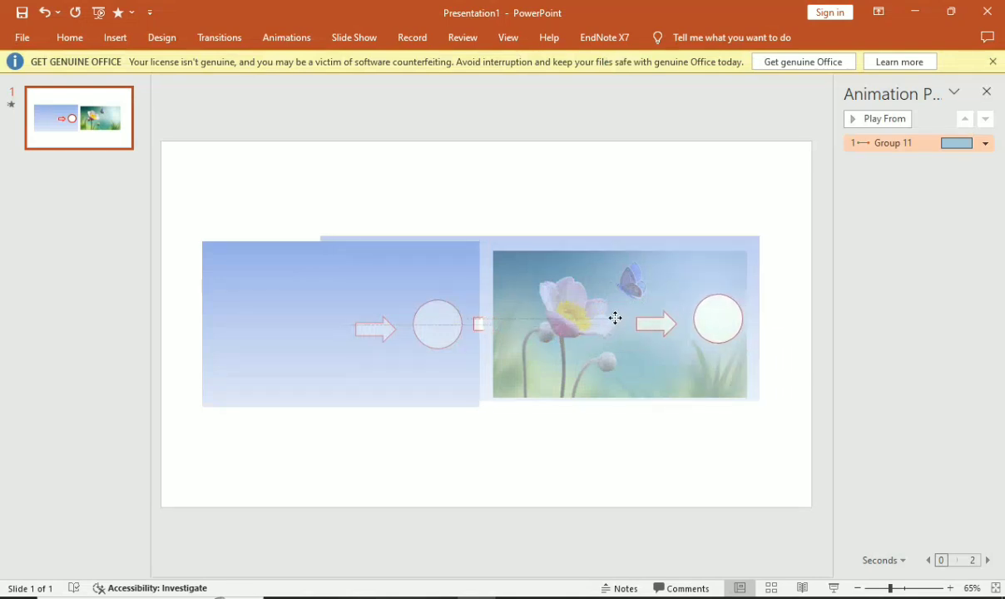
{"action": "left_click_drag", "start_coordinate": [625, 317], "coordinate": [608, 324]}
Preview the slide's animations with Play All, then open Group 11's options menu
{"action": "left_click", "coordinate": [800, 291]}
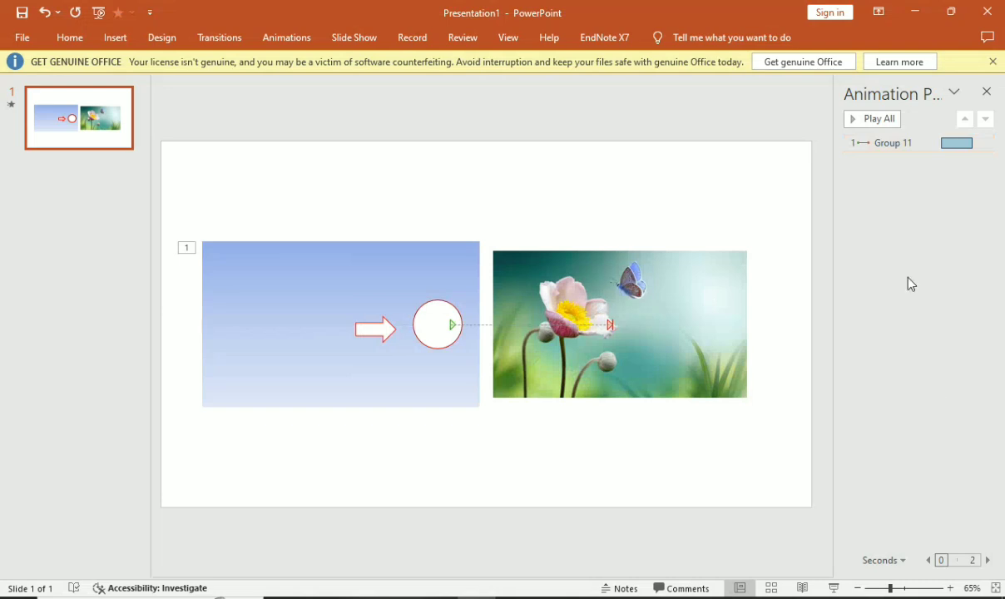
{"action": "left_click", "coordinate": [857, 119]}
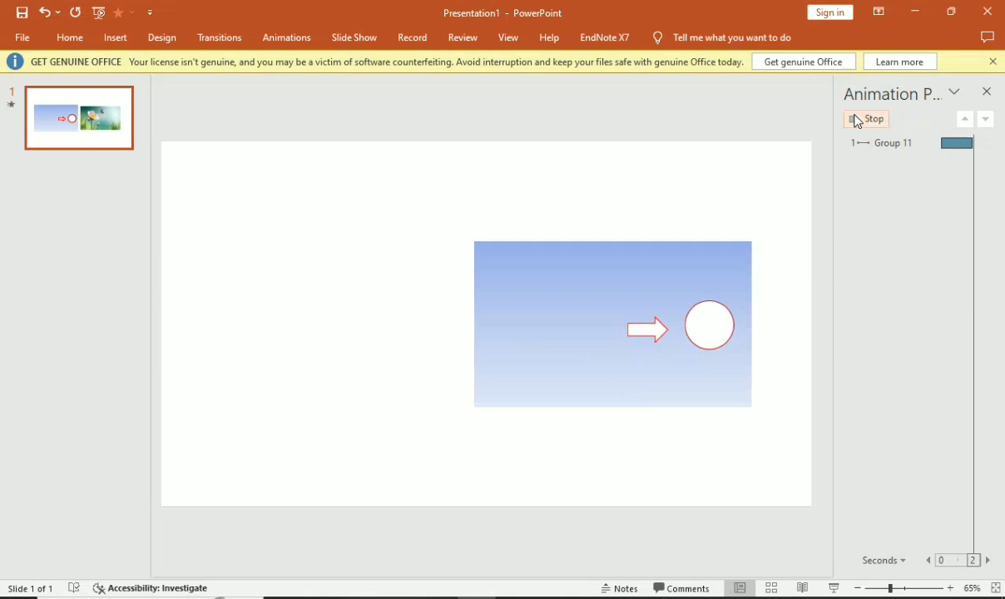
{"action": "left_click", "coordinate": [945, 146]}
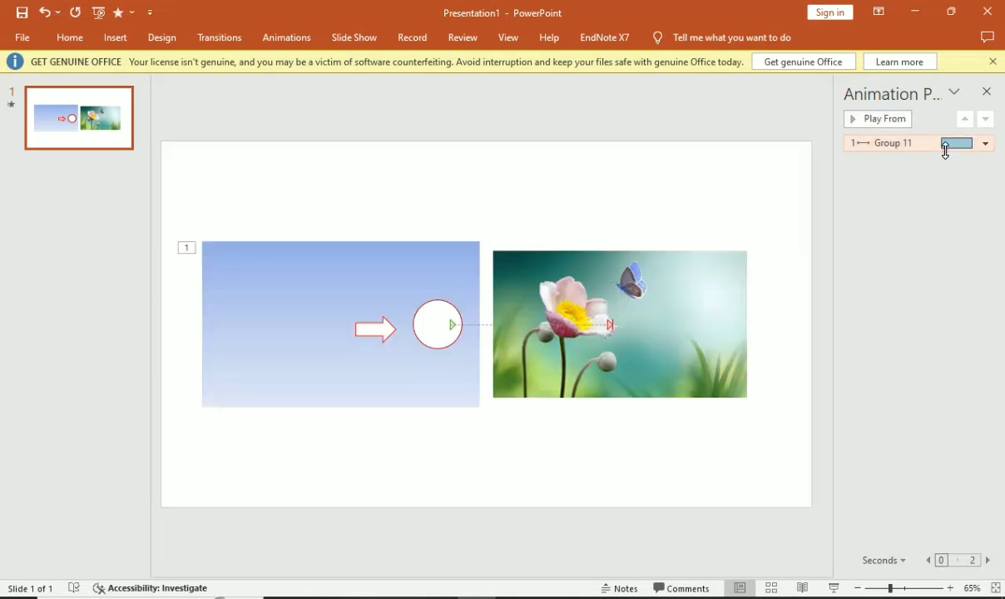
{"action": "left_click", "coordinate": [985, 145]}
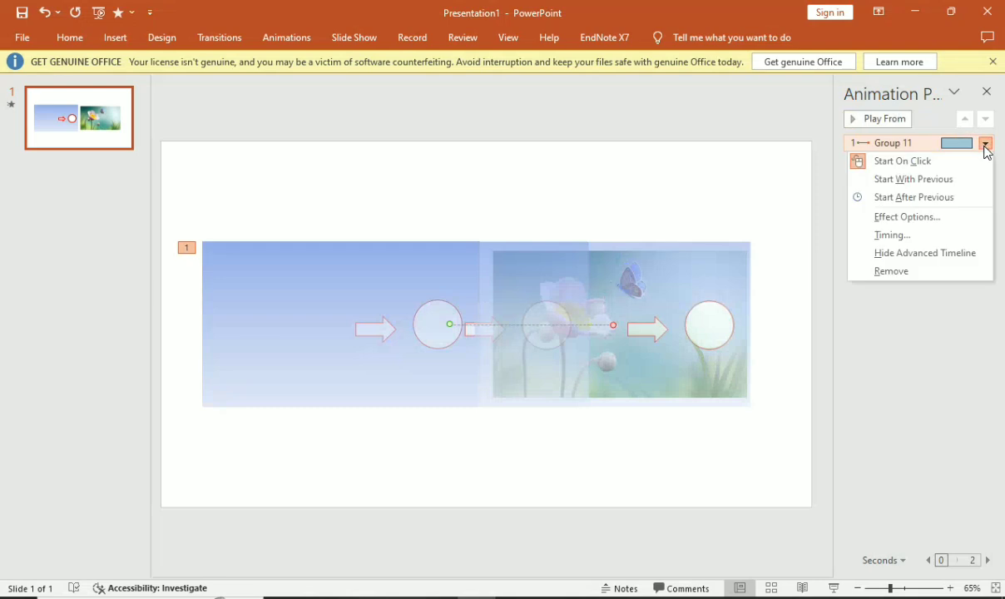
Set Group 11's duration to 5 seconds (Very Slow) in its Timing settings
{"action": "left_click", "coordinate": [914, 233]}
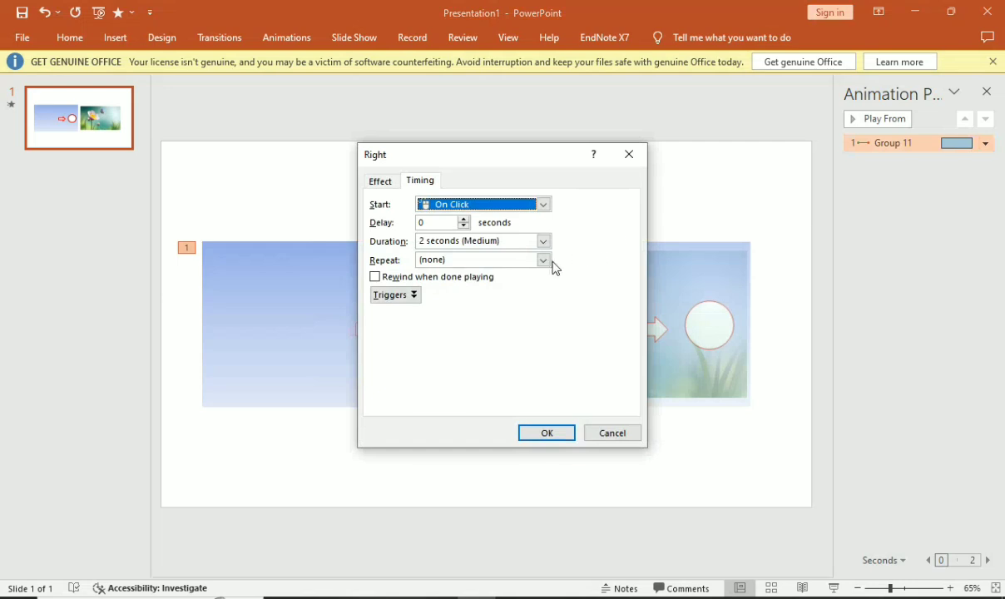
{"action": "left_click", "coordinate": [543, 240]}
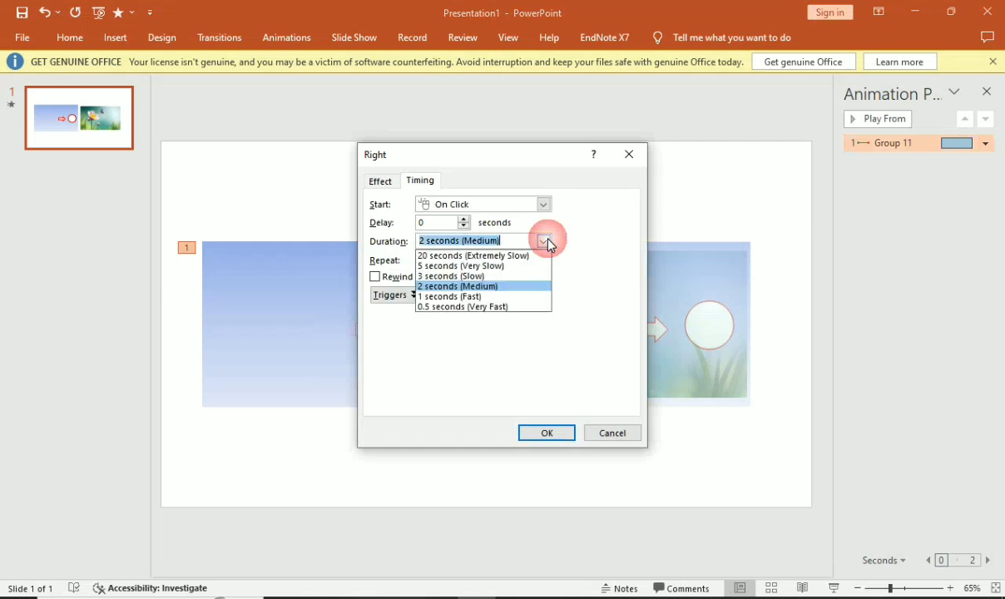
{"action": "left_click", "coordinate": [447, 268]}
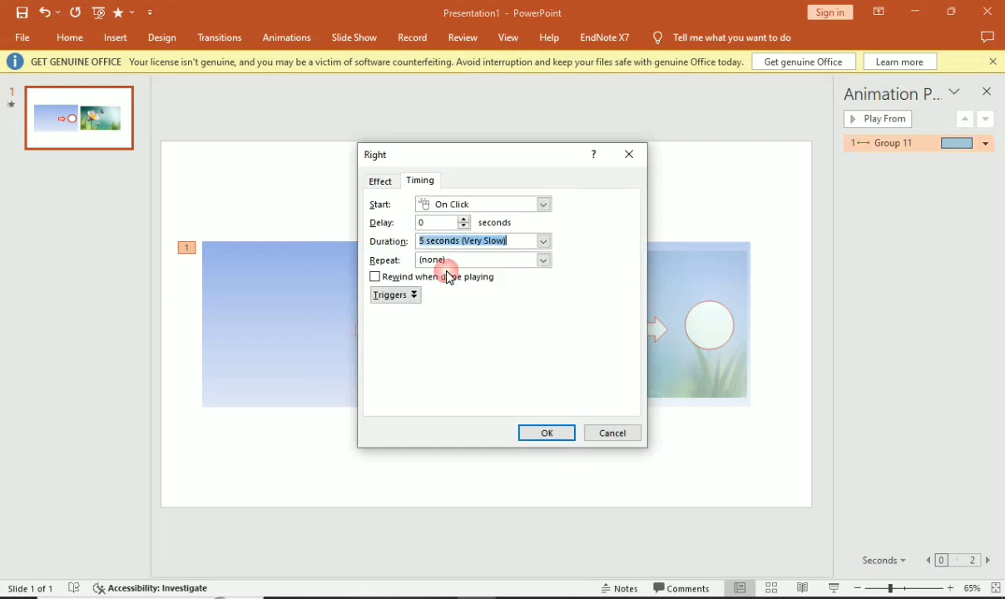
{"action": "left_click", "coordinate": [546, 433]}
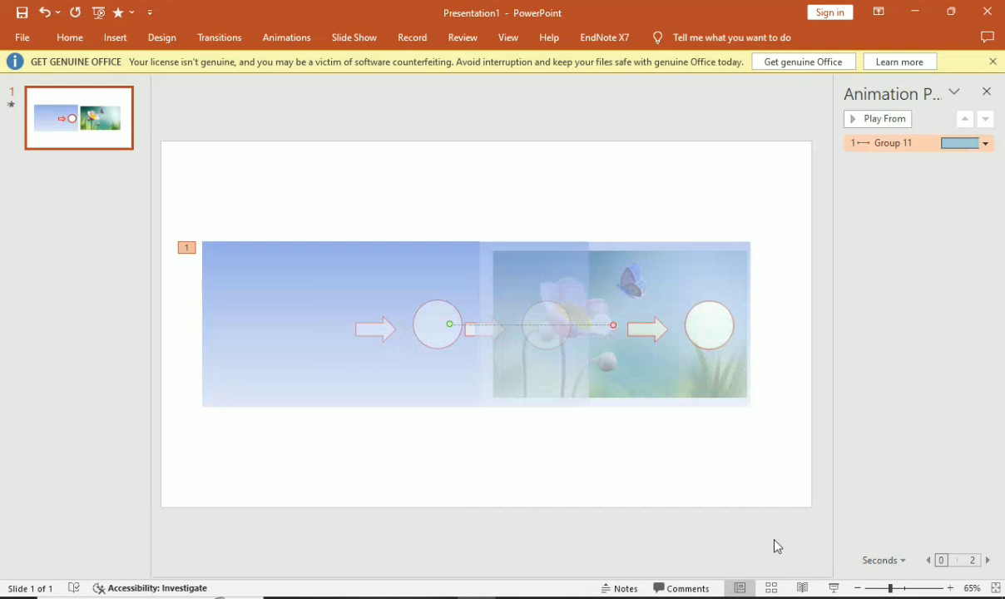
Undo the timing change, set the path direction to Right, and extend it over the photo
{"action": "key", "text": "ctrl+z"}
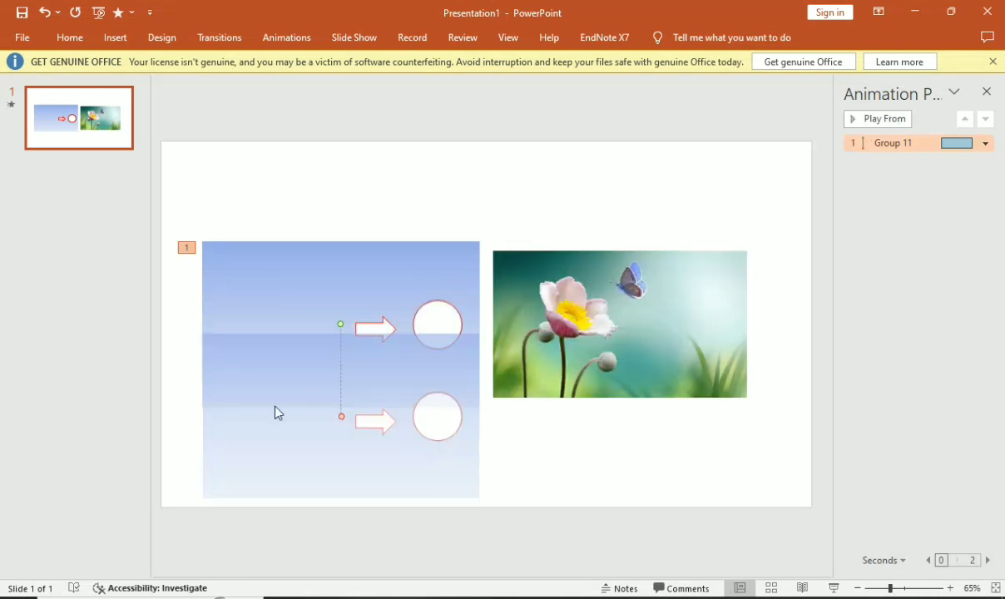
{"action": "left_click", "coordinate": [297, 43]}
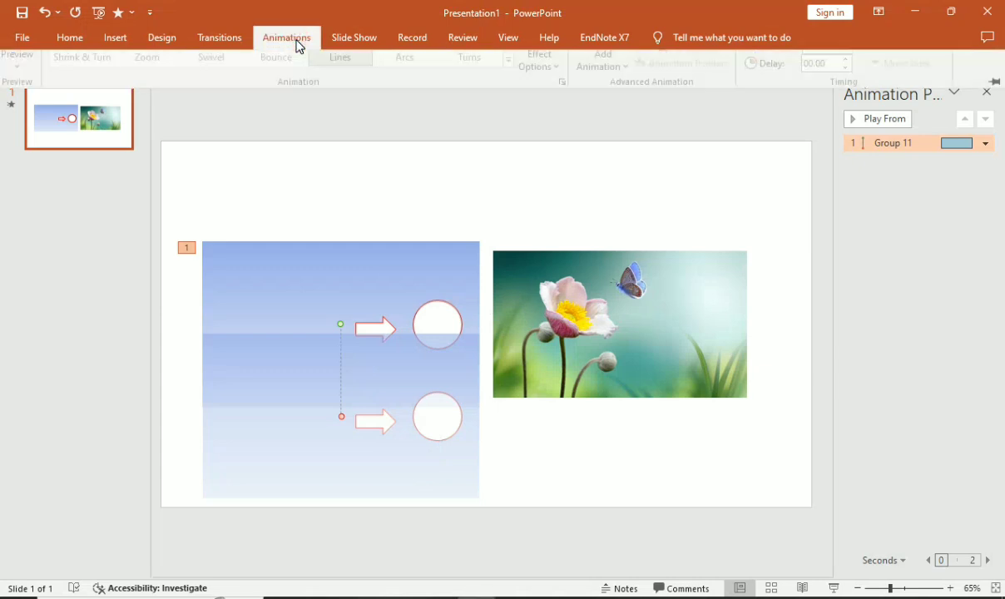
{"action": "left_click", "coordinate": [556, 97]}
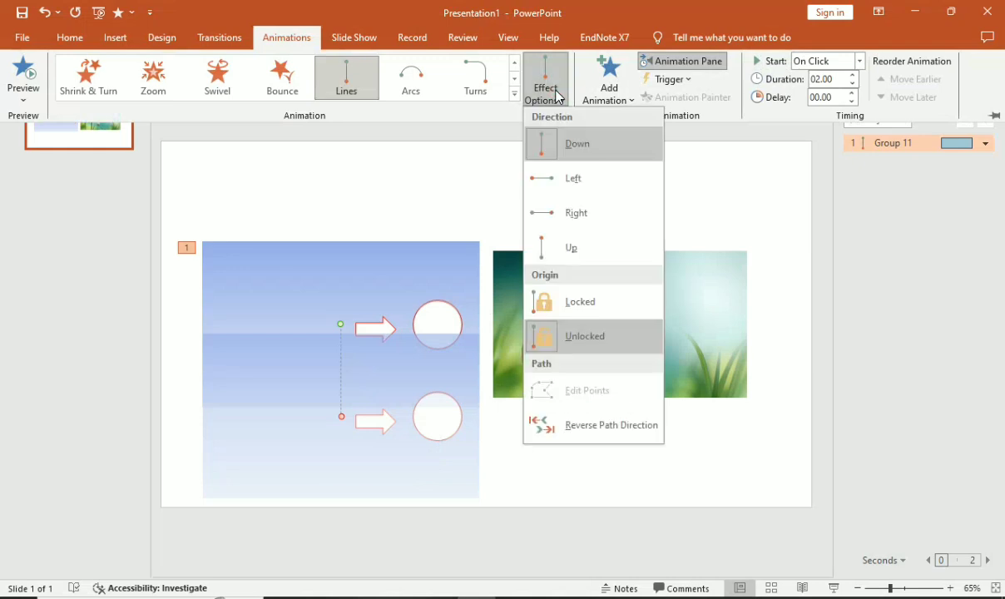
{"action": "left_click", "coordinate": [570, 212]}
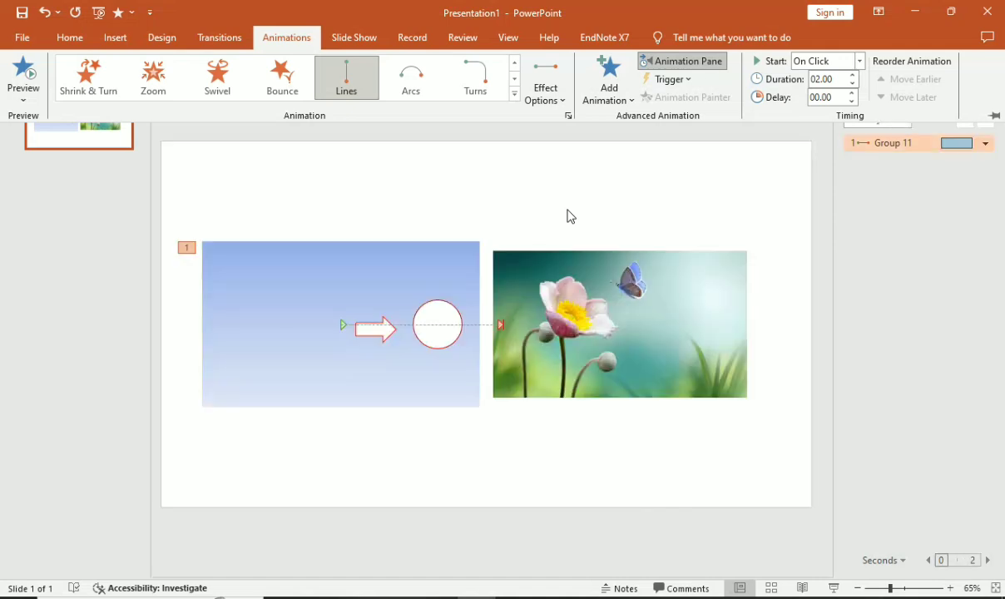
{"action": "mouse_move", "coordinate": [502, 328]}
{"action": "left_mouse_down"}
{"action": "mouse_move", "coordinate": [623, 318]}
{"action": "mouse_move", "coordinate": [608, 323]}
{"action": "left_mouse_up"}
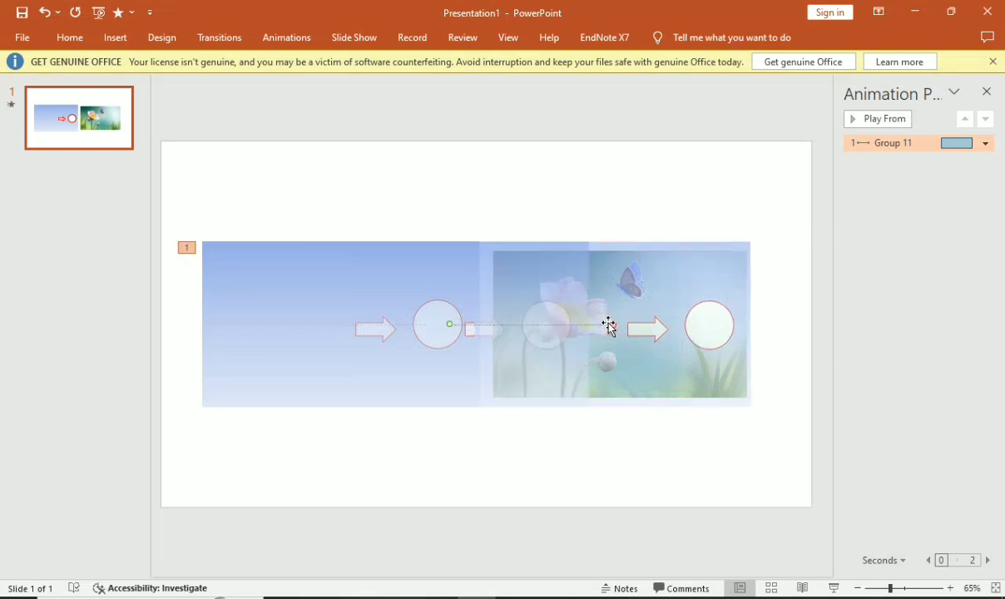
Play all animations to preview the slide, then open the Group 11 options menu
{"action": "left_click", "coordinate": [803, 296]}
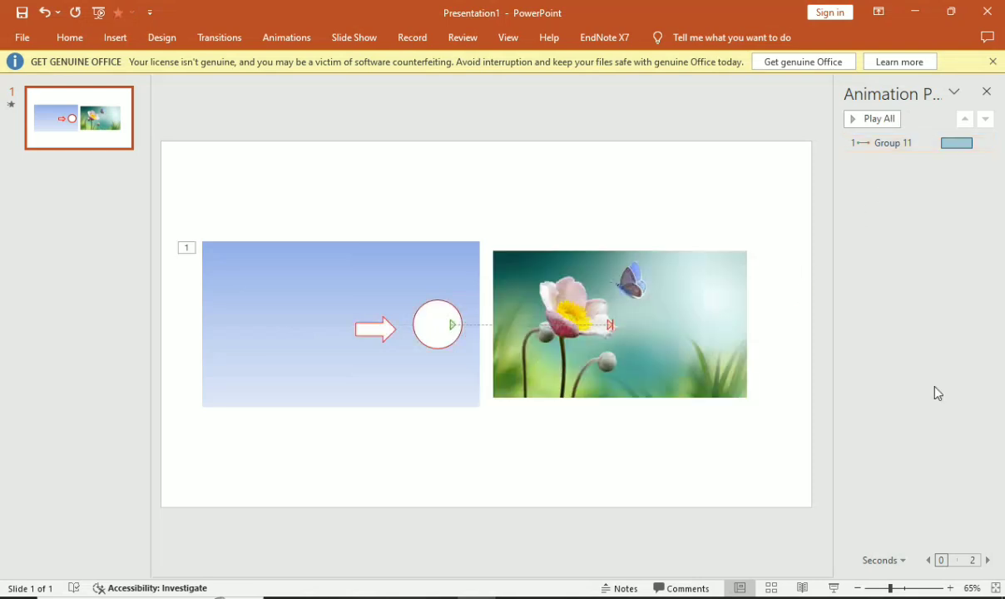
{"action": "left_click", "coordinate": [856, 119]}
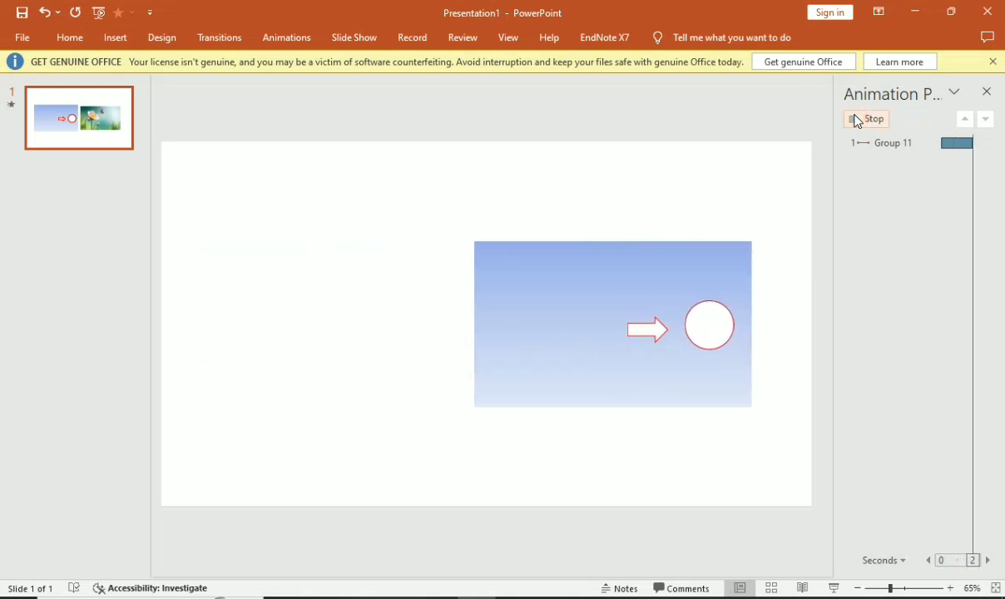
{"action": "left_click", "coordinate": [945, 144]}
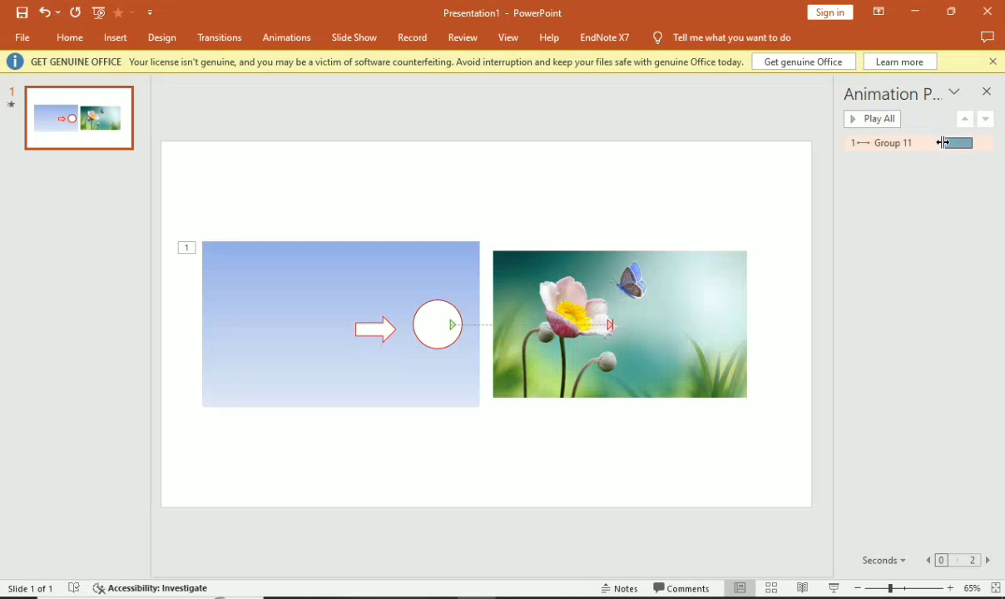
{"action": "left_click", "coordinate": [985, 144]}
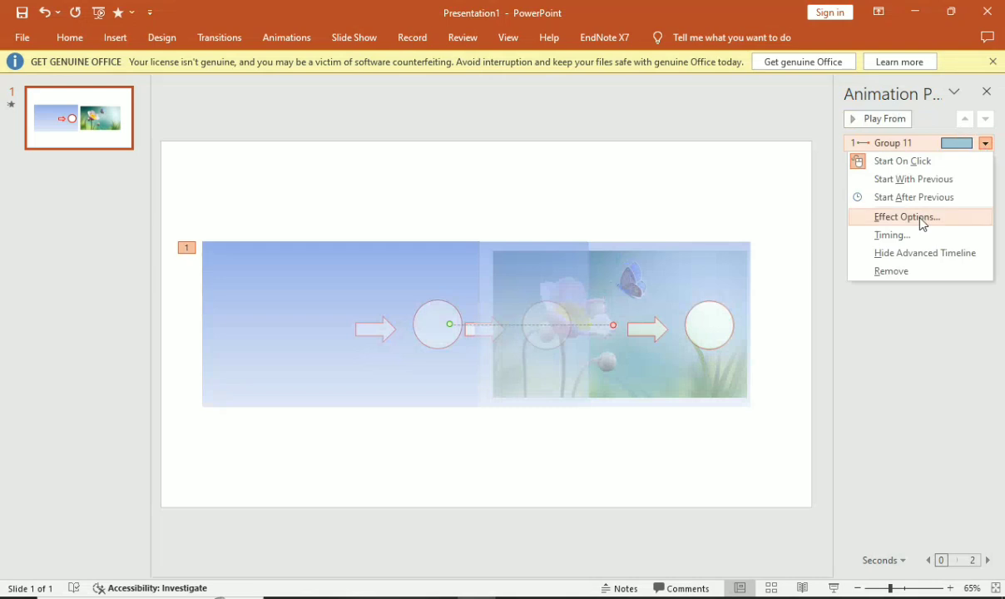
Change Group 11's timing to a 5-second (Very Slow) duration
{"action": "left_click", "coordinate": [903, 233]}
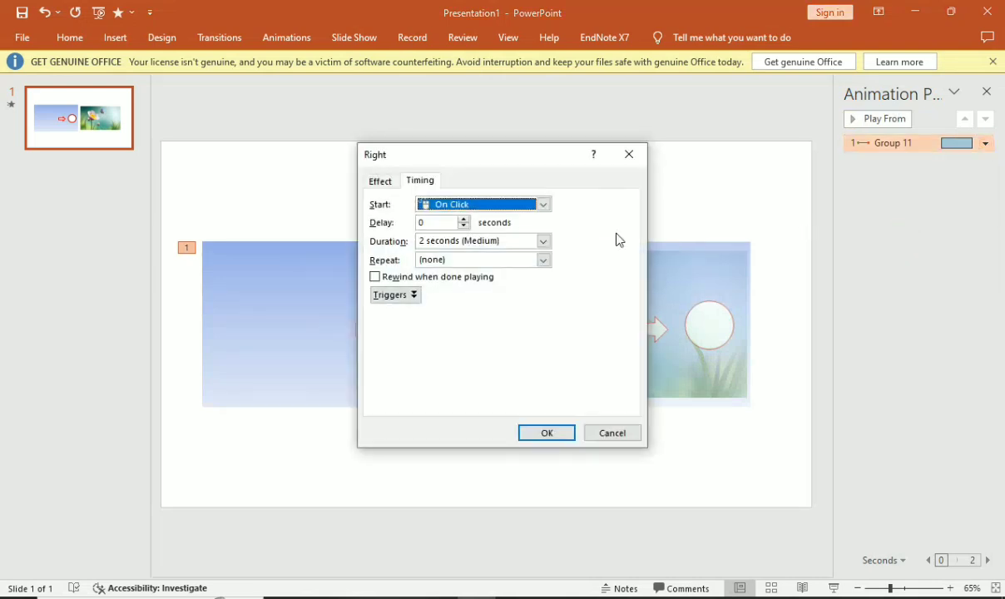
{"action": "left_click", "coordinate": [542, 241]}
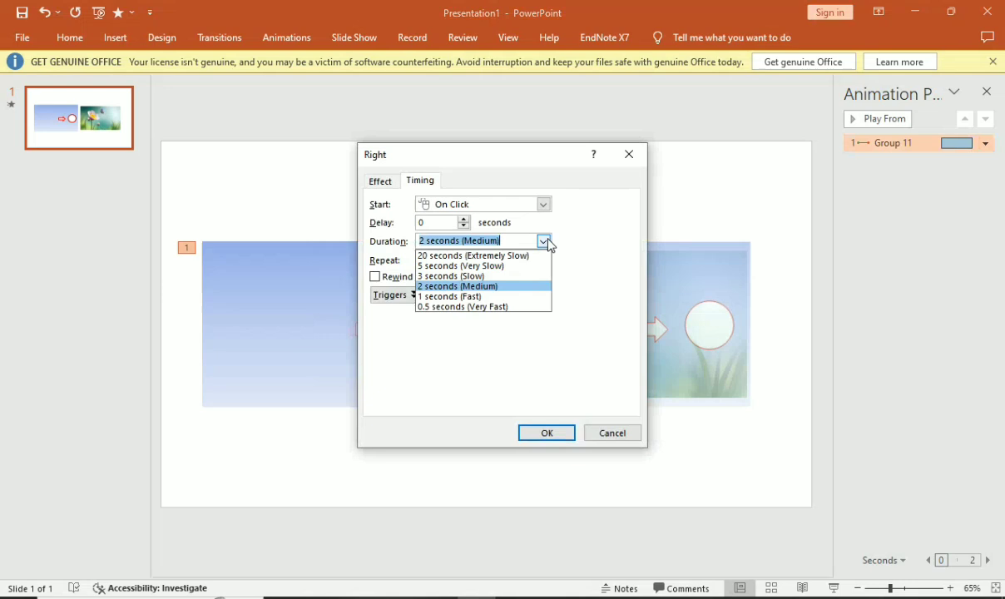
{"action": "left_click", "coordinate": [449, 266]}
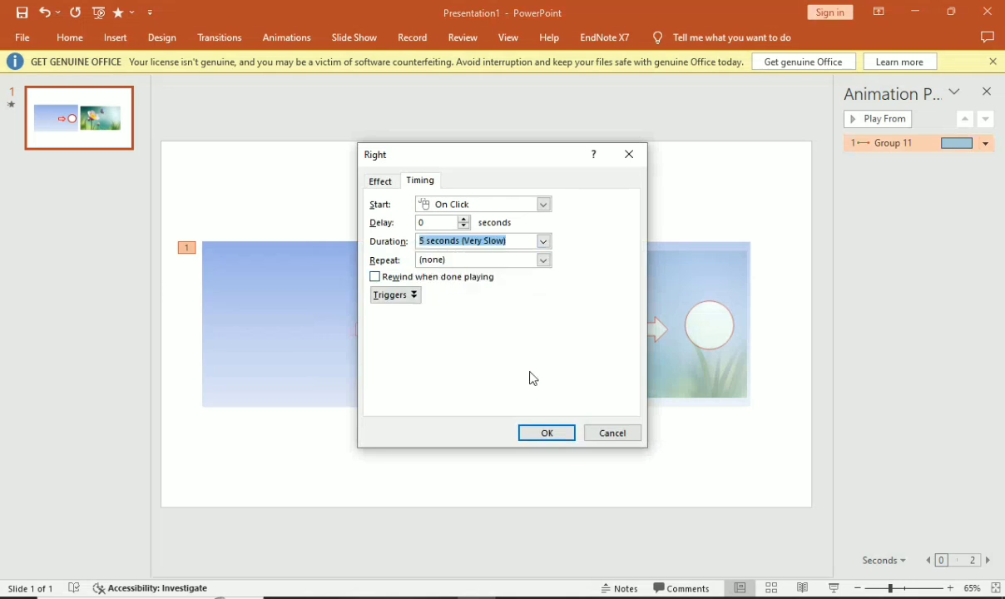
{"action": "left_click", "coordinate": [546, 433]}
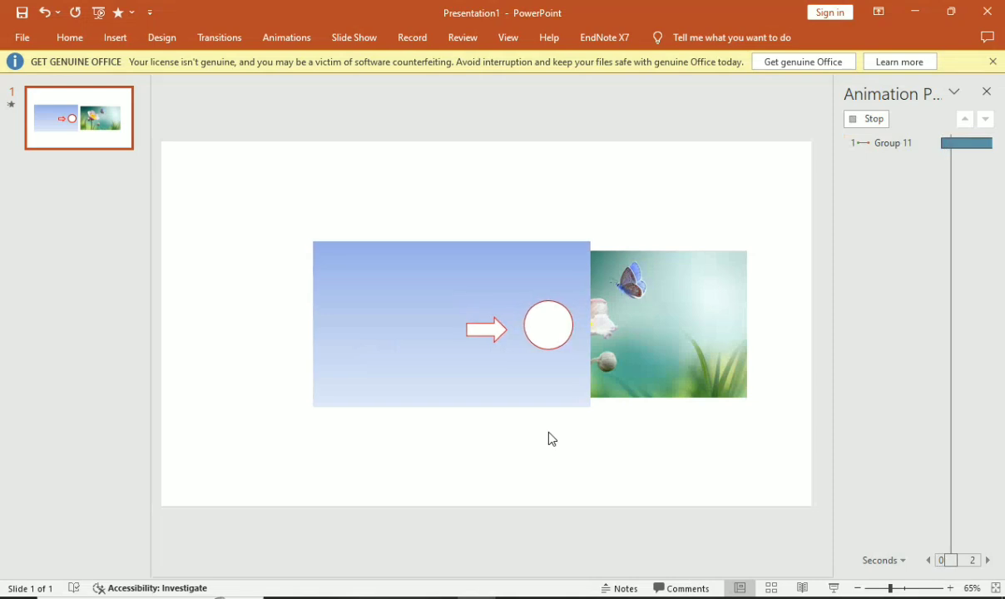